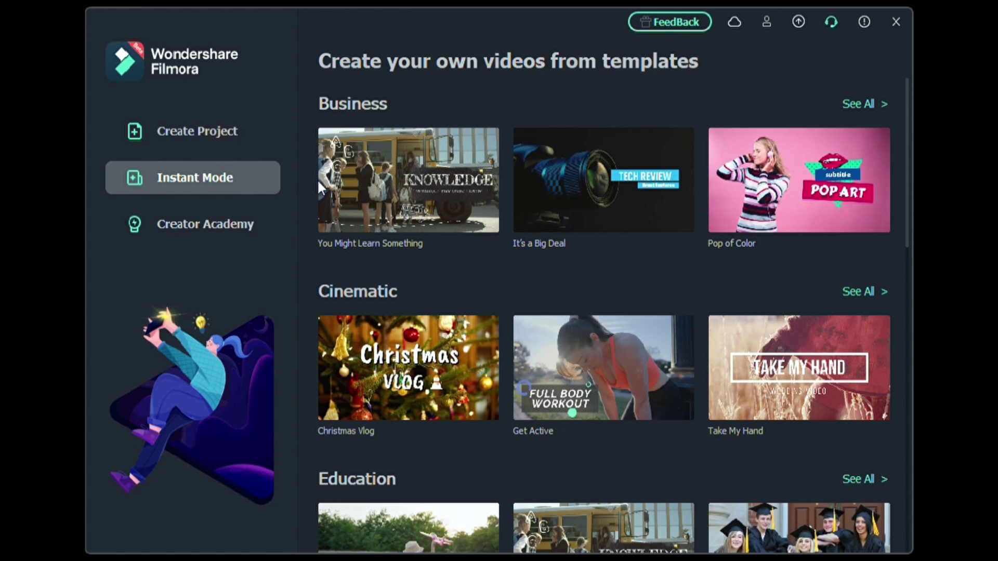
- Browse the Cinematic templates and pick Christmas Vlog to reach its media import screen
mouse_move(588, 220)
mouse_move(407, 371)
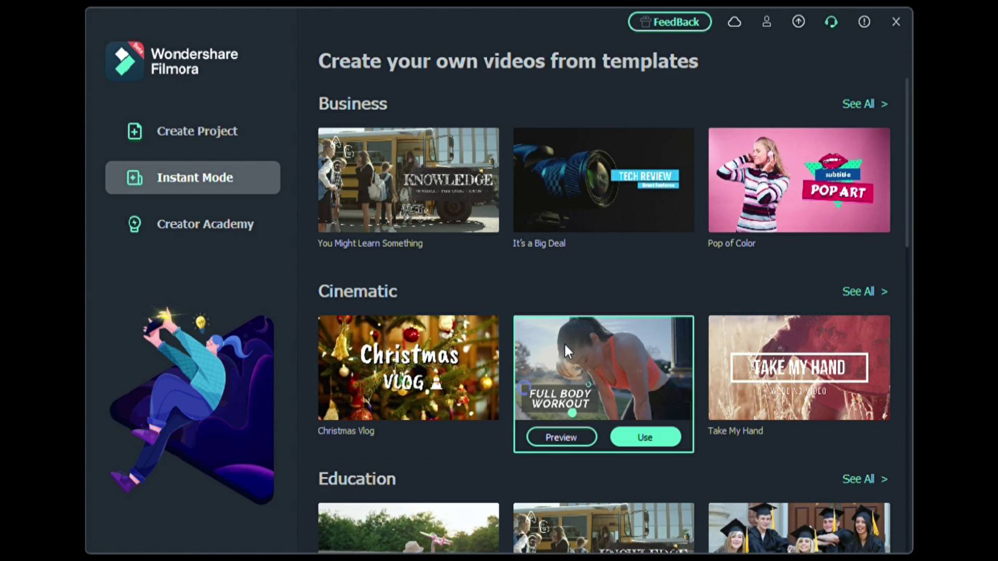
scroll(591, 319, "down", 2)
scroll(592, 319, "down", 4)
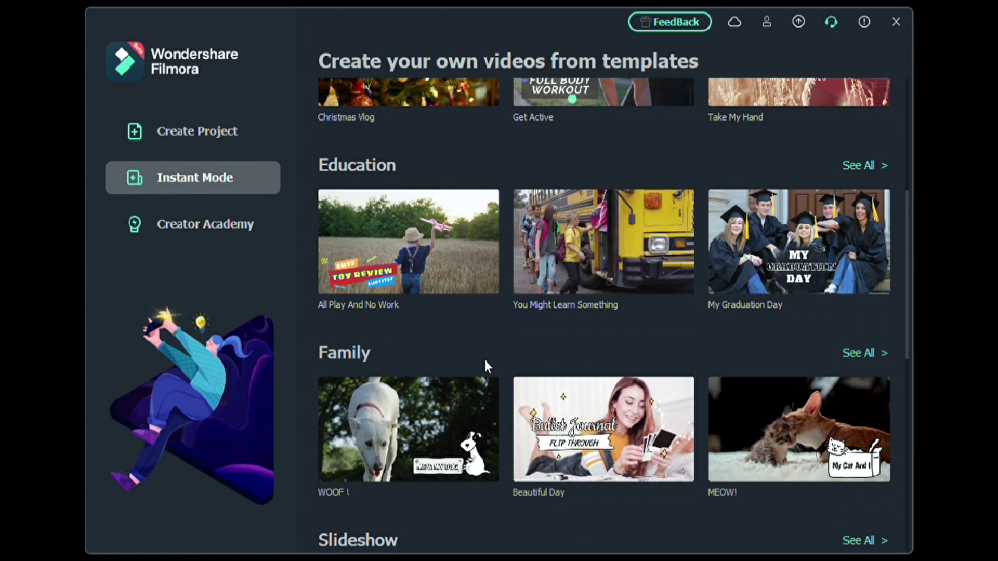
scroll(485, 358, "up", 4)
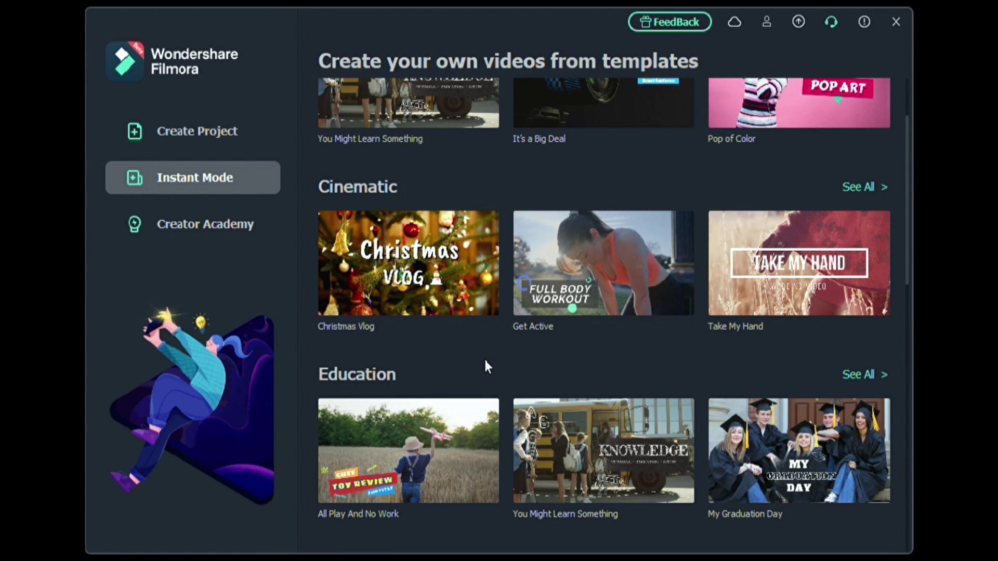
mouse_move(423, 280)
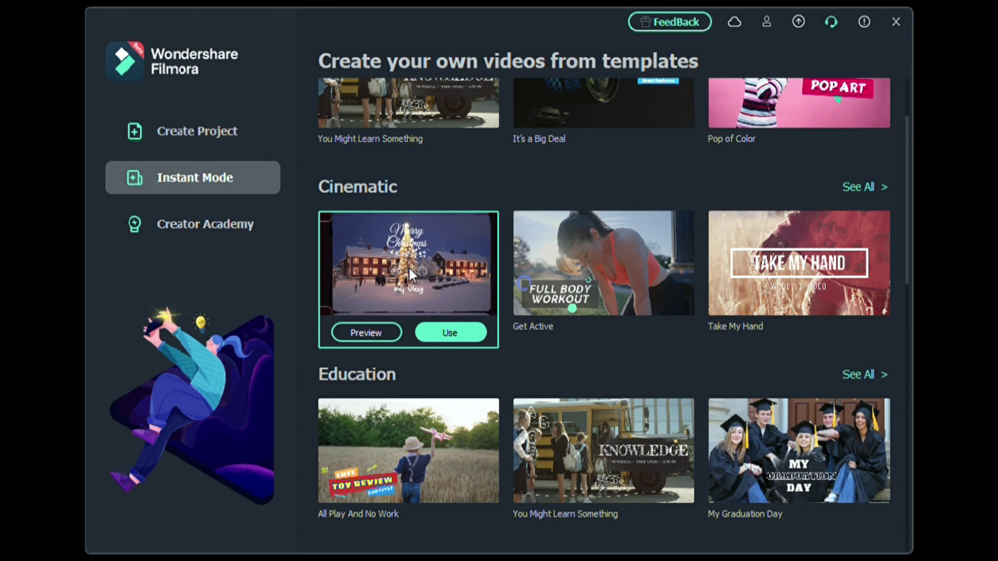
- Import the five PXL Christmas-lights clips, numbered 01 to 05, into the Christmas Vlog template
left_click(450, 334)
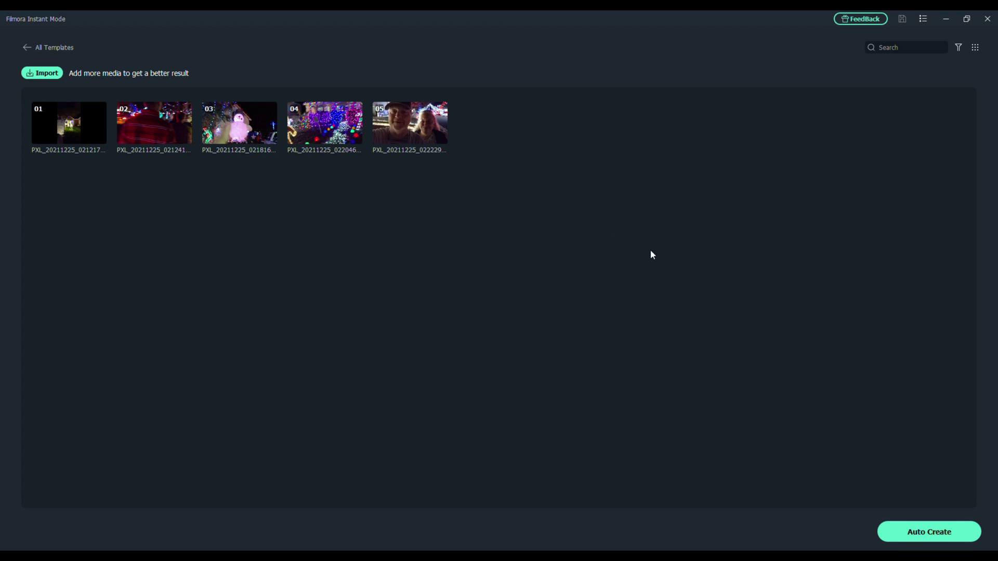
- Auto Create the 12-clip vlog, stop the preview, and select clip 01
left_click(930, 537)
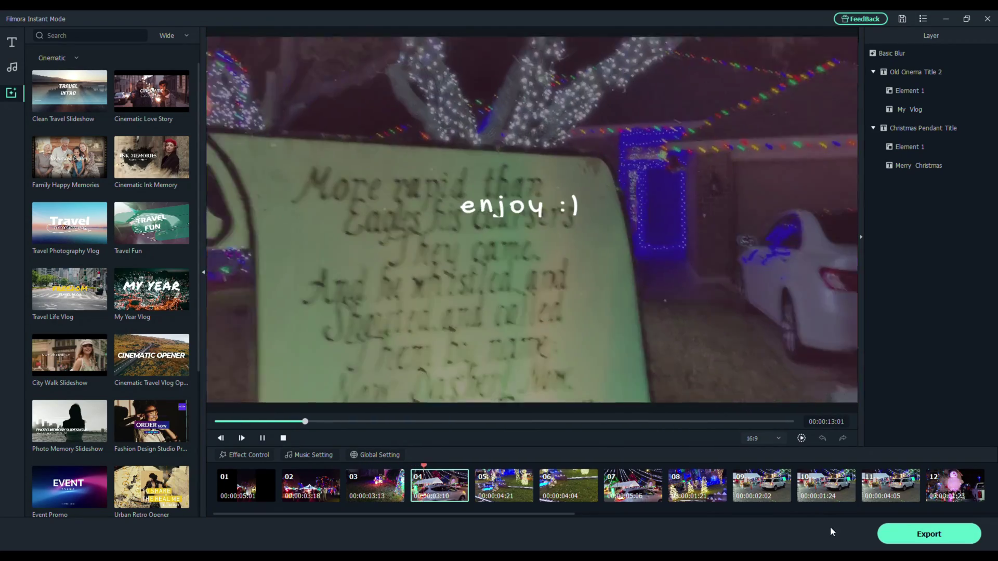
left_click(262, 439)
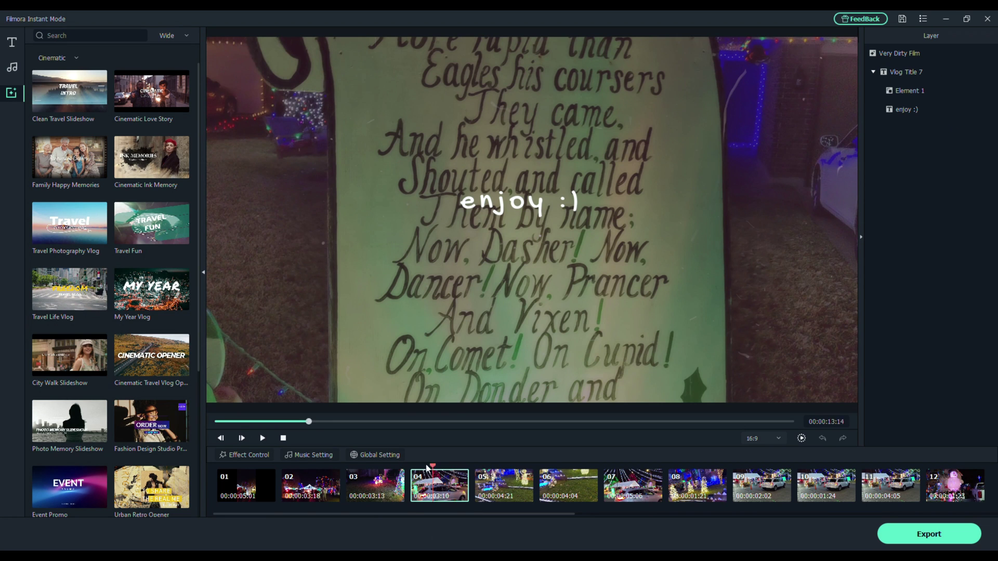
left_click(249, 482)
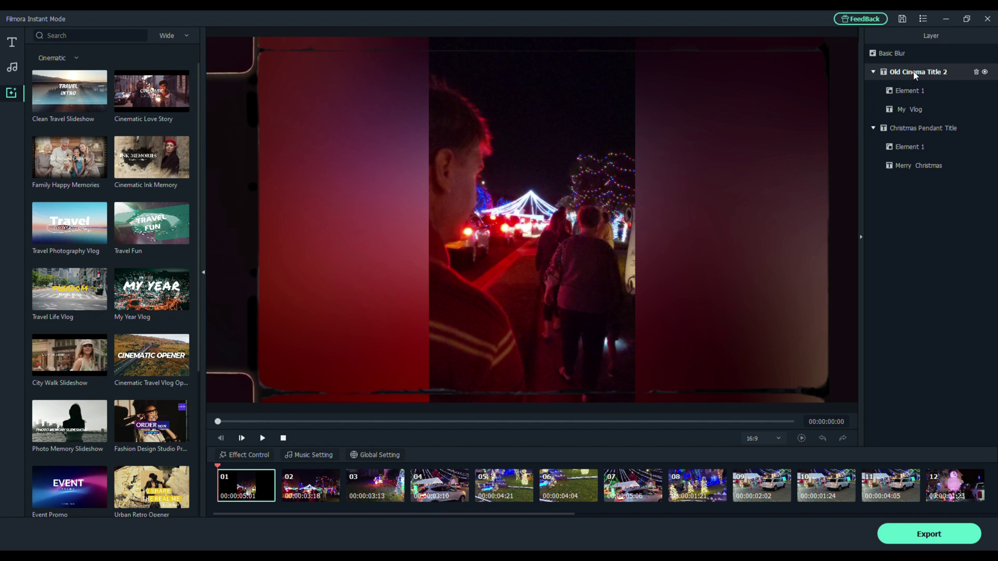
- Change clip 01's My Vlog title text to 'Xmas Eve Lights'
left_click(966, 109)
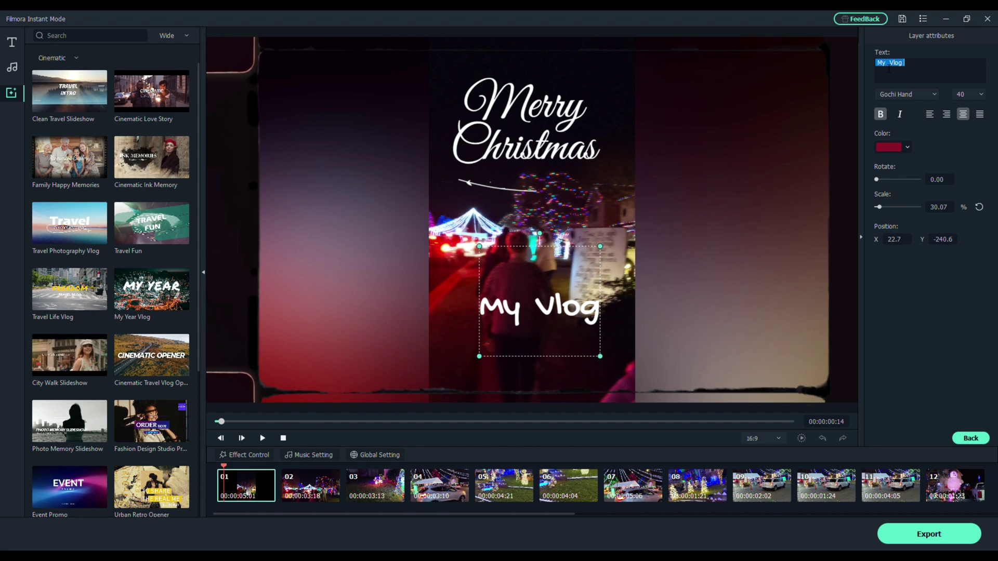
type("Xmas Eve Lights")
left_click(969, 438)
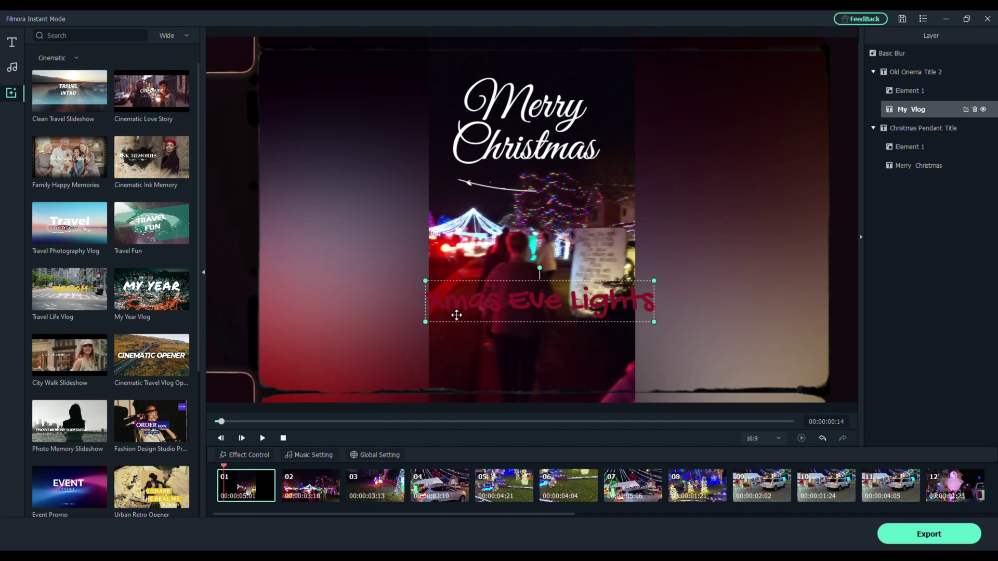
- Make the Xmas Eve Lights title light blue and scale it to 53.66%
left_click(968, 107)
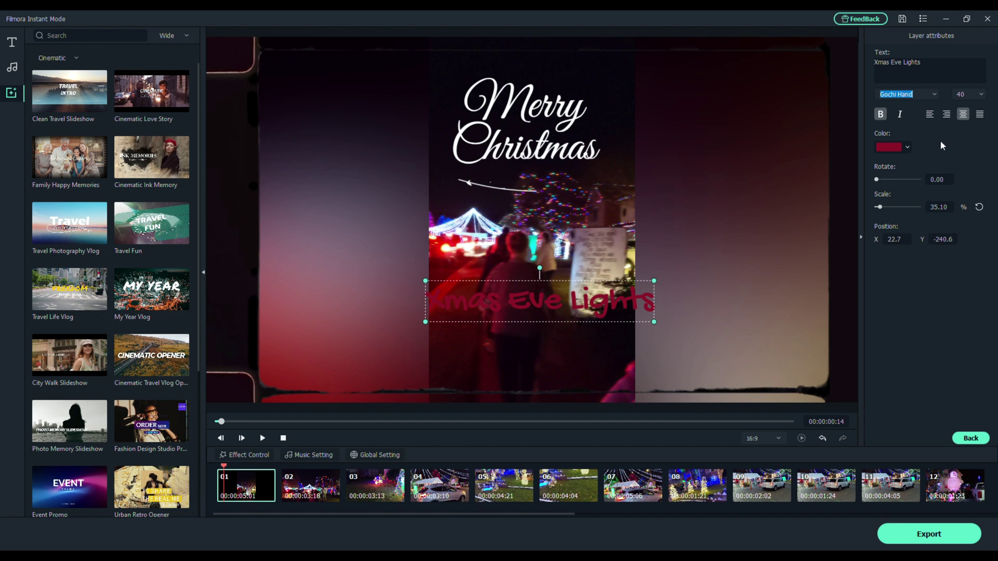
left_click(907, 147)
left_click(879, 166)
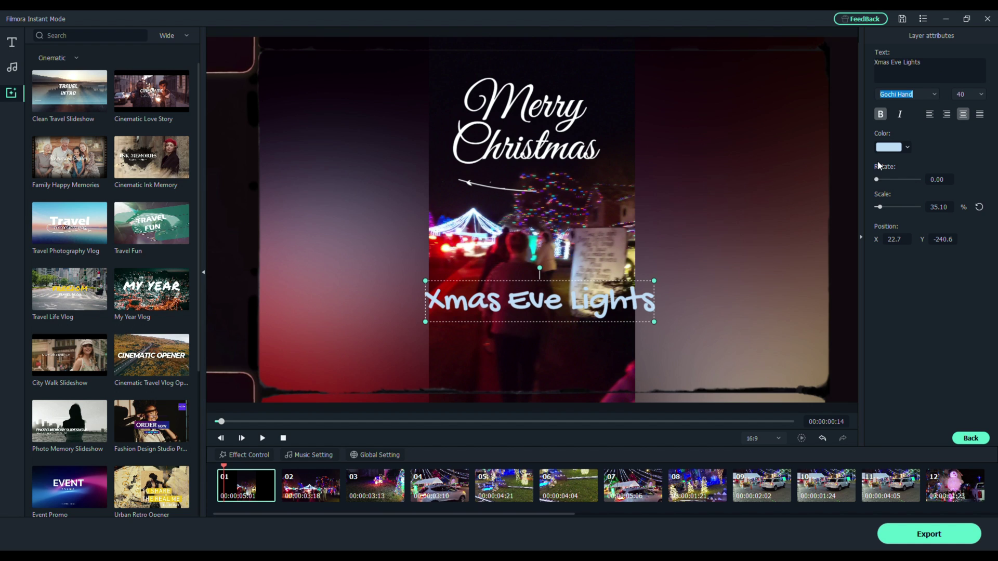
left_click_drag(881, 208, 884, 208)
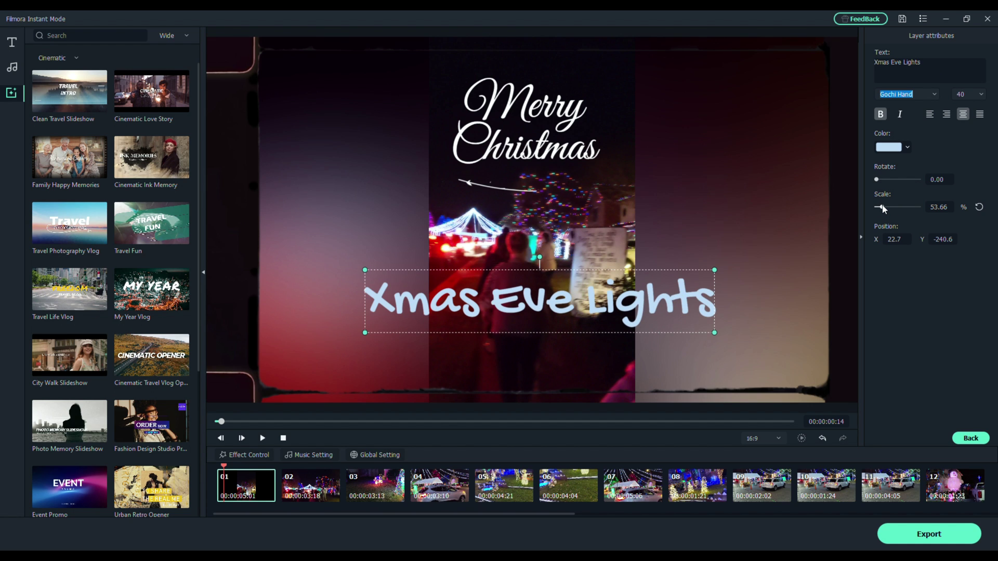
left_click(969, 439)
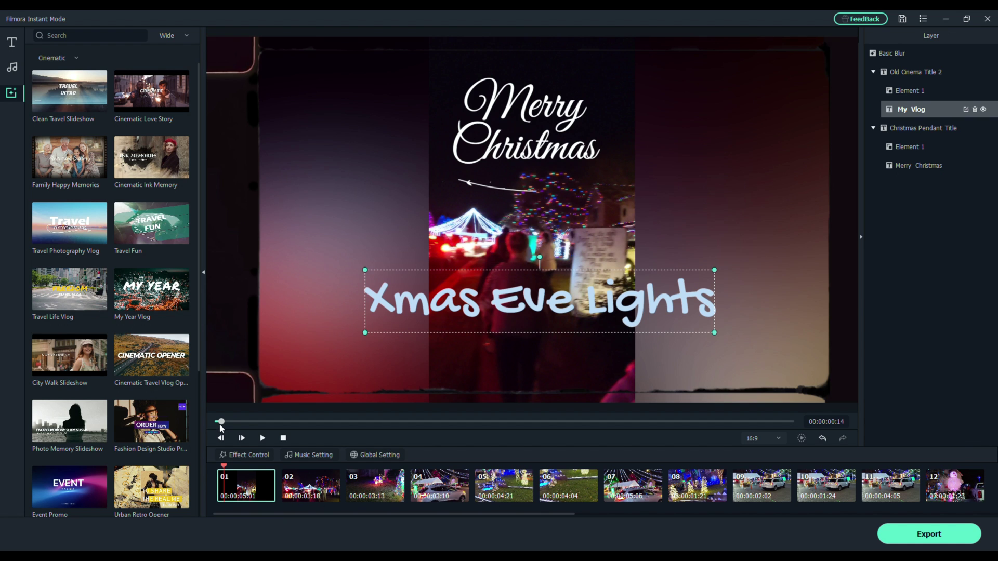
- Play to clip 02 and change the first 'Christmas in Seoul' title to 'Christmas in Texas'
left_click(223, 438)
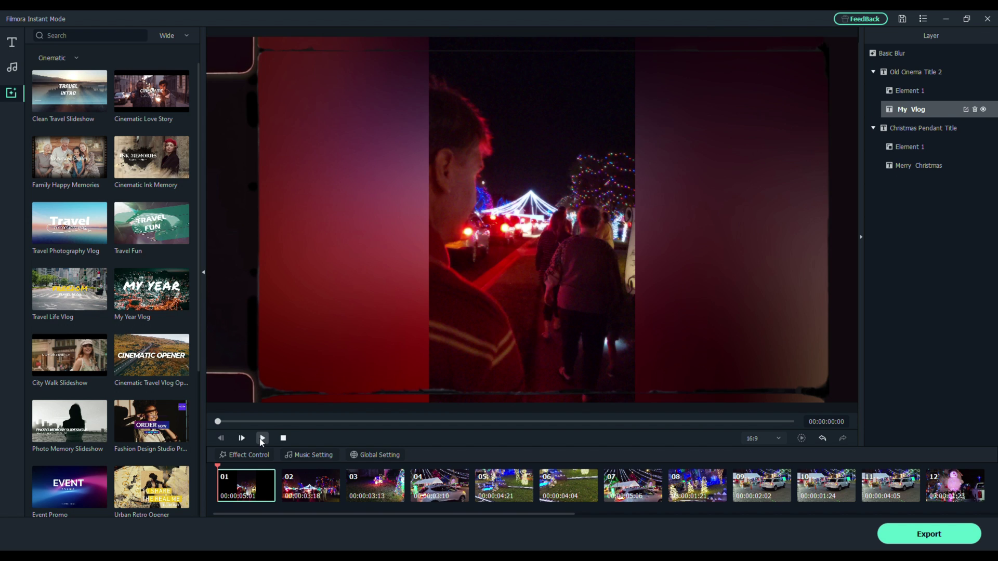
left_click(261, 440)
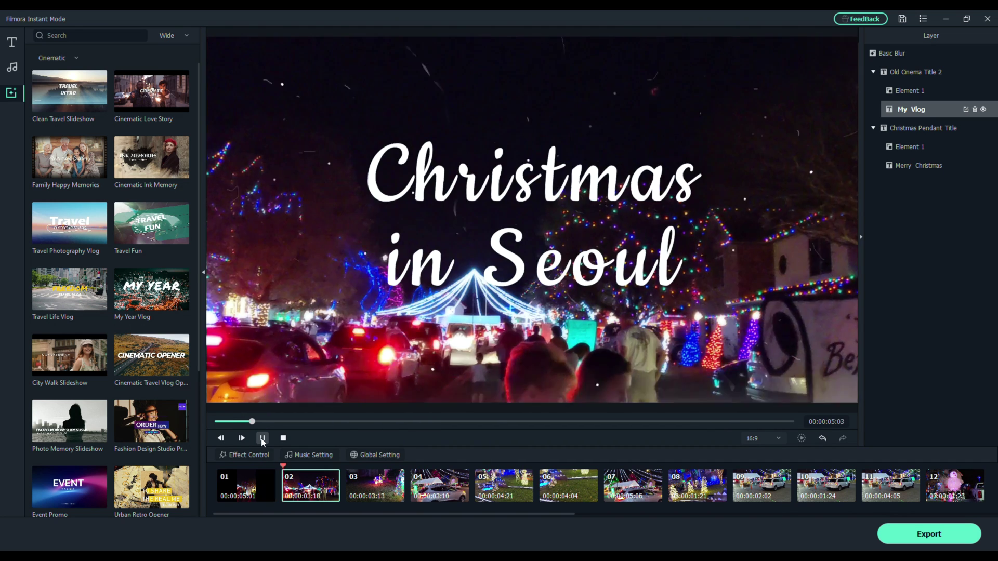
left_click(263, 439)
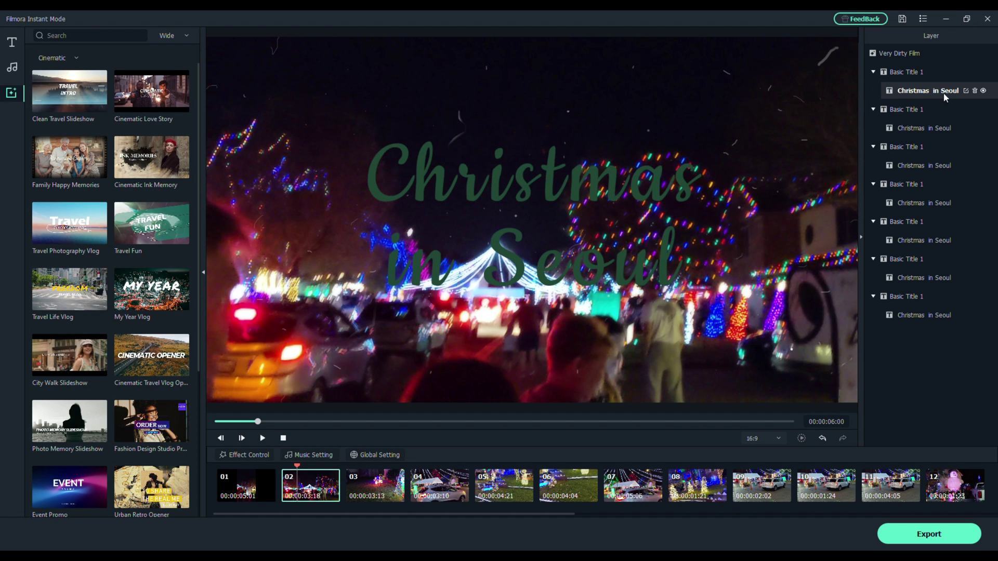
left_click(967, 91)
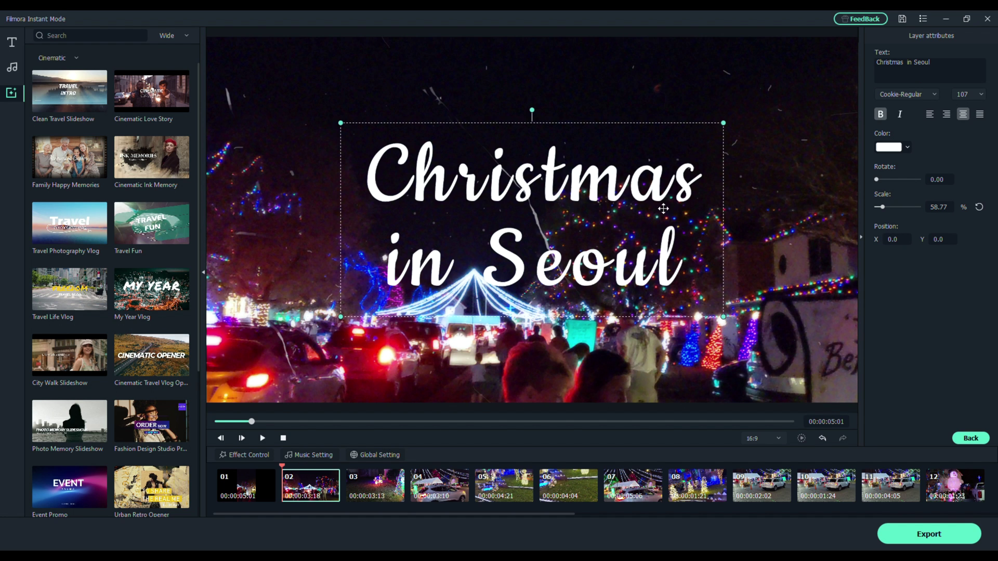
double_click(927, 63)
type("Texas")
left_click_drag(944, 64, 857, 63)
key("ctrl+c")
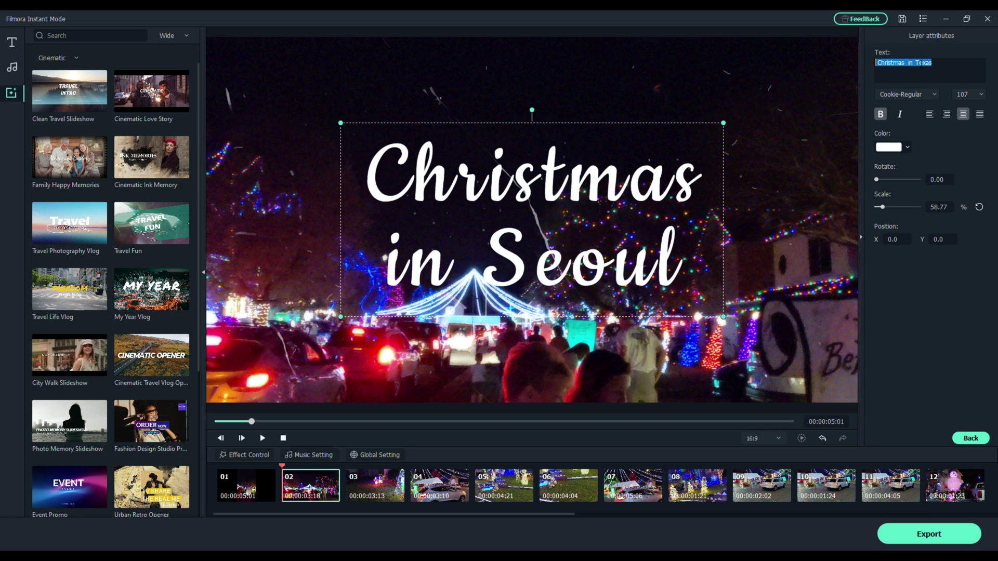
left_click(971, 439)
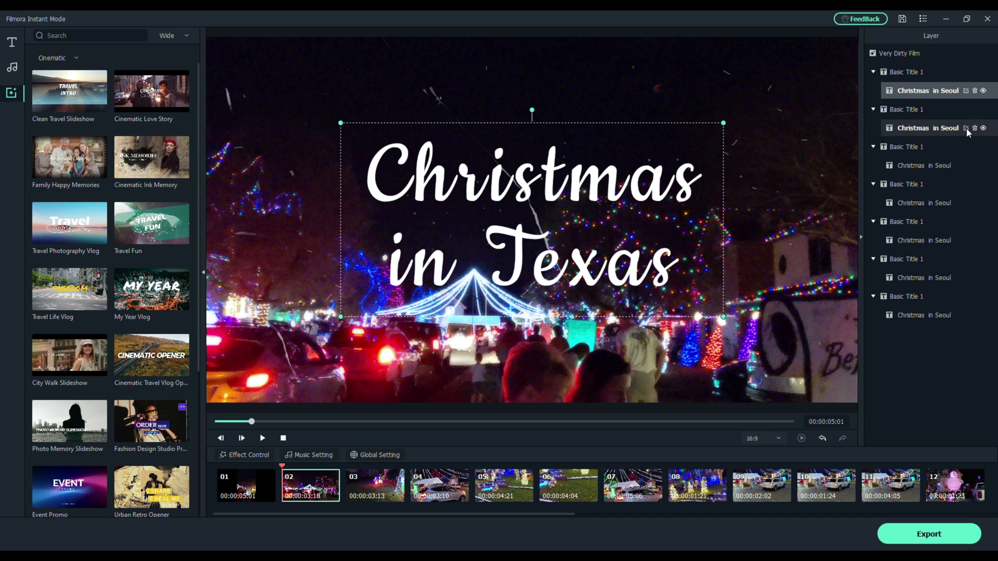
- Set the second, third and fourth Seoul title layers to 'Christmas in Texas'
left_click(966, 128)
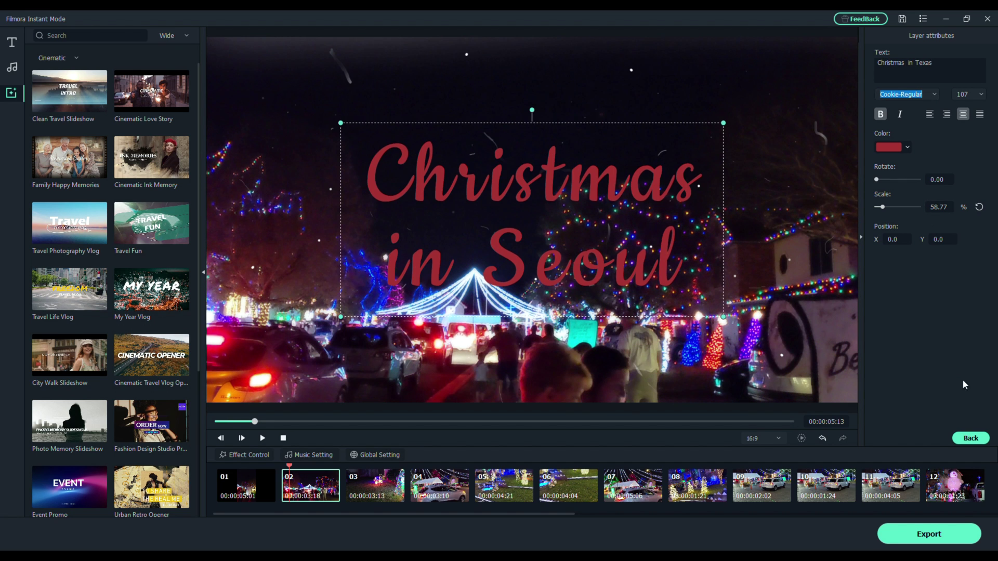
left_click(975, 439)
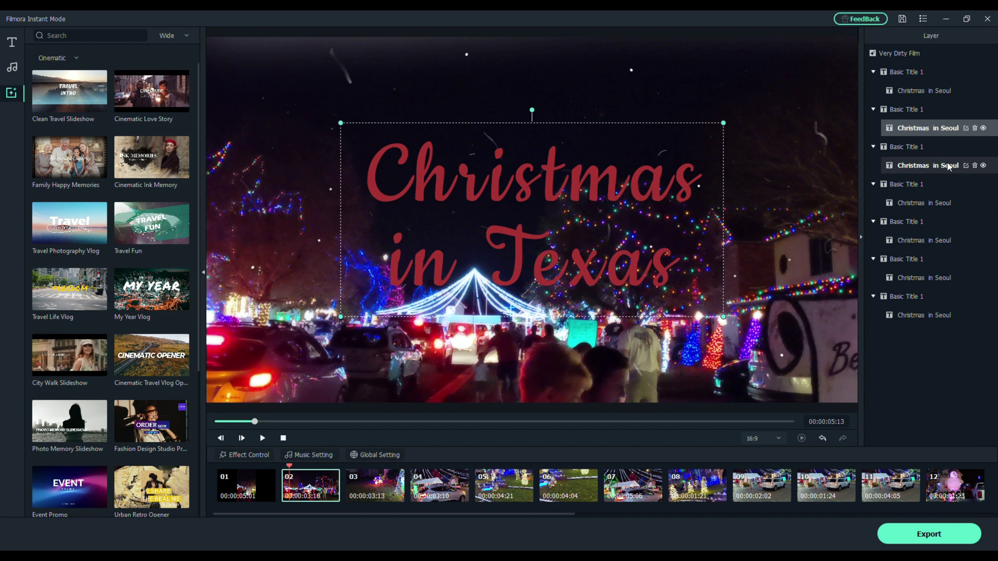
left_click(966, 166)
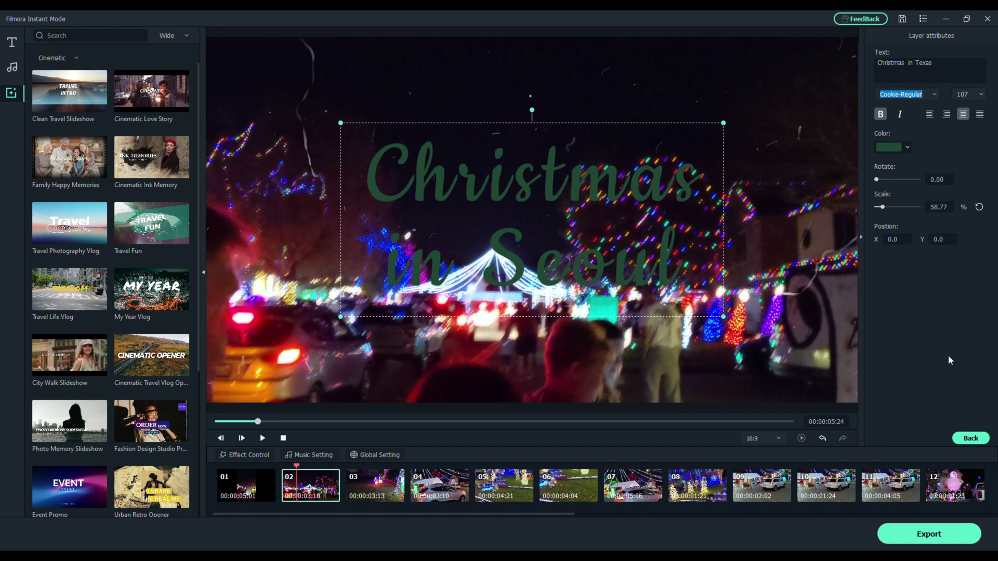
left_click(973, 440)
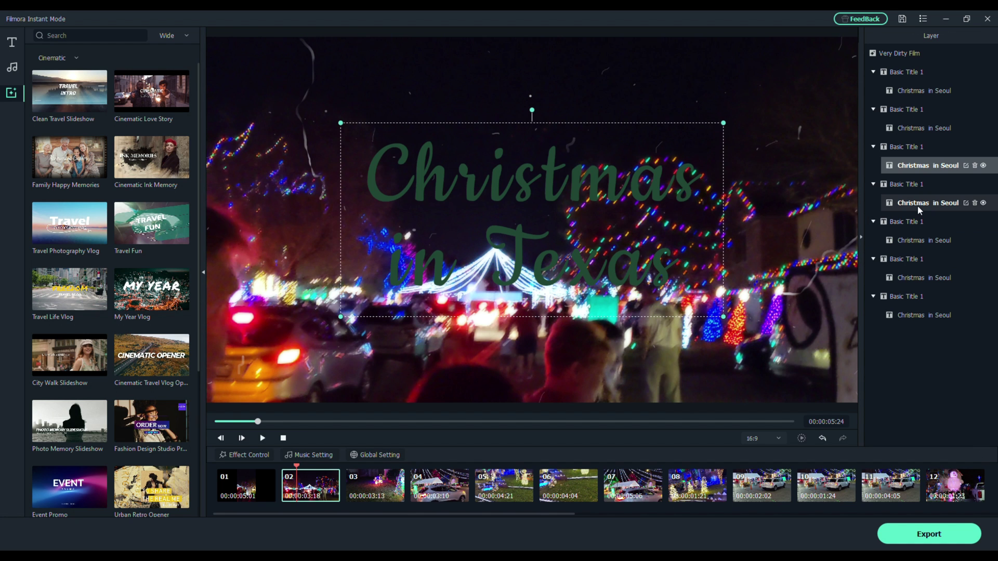
left_click(965, 203)
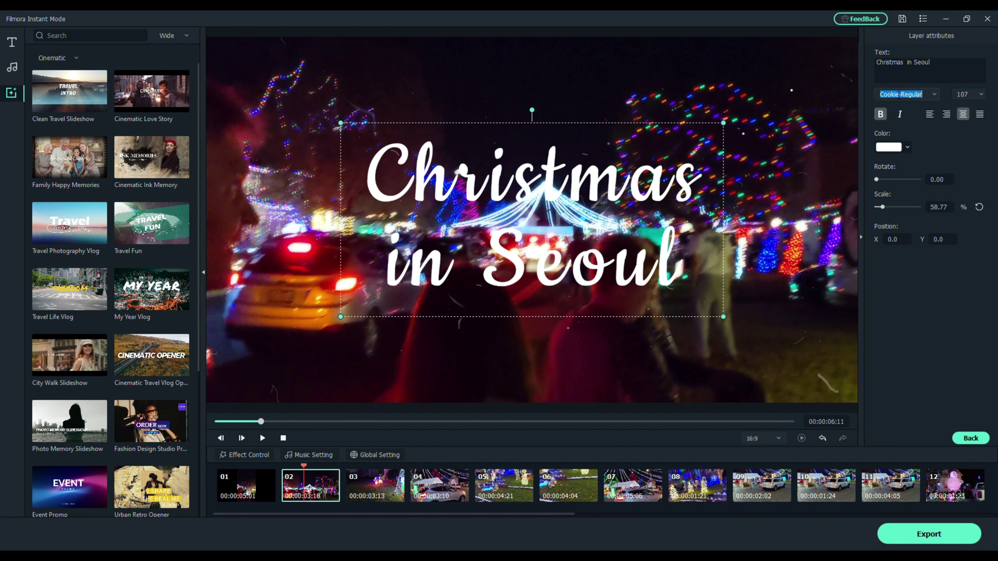
triple_click(935, 63)
key("ctrl+v")
left_click(971, 440)
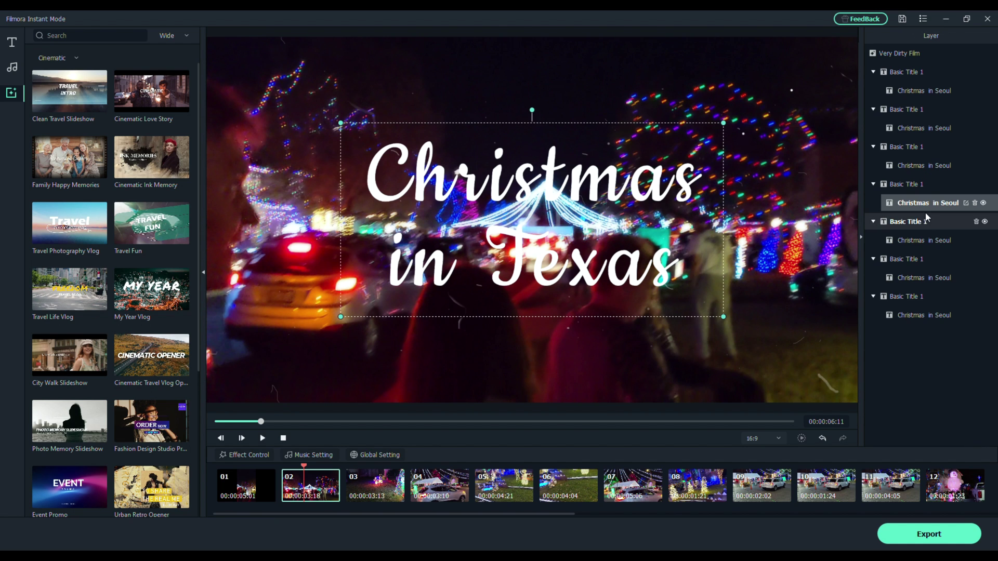
- Replace the red, green and last Seoul titles with 'Christmas in Texas'
left_click(966, 241)
triple_click(905, 64)
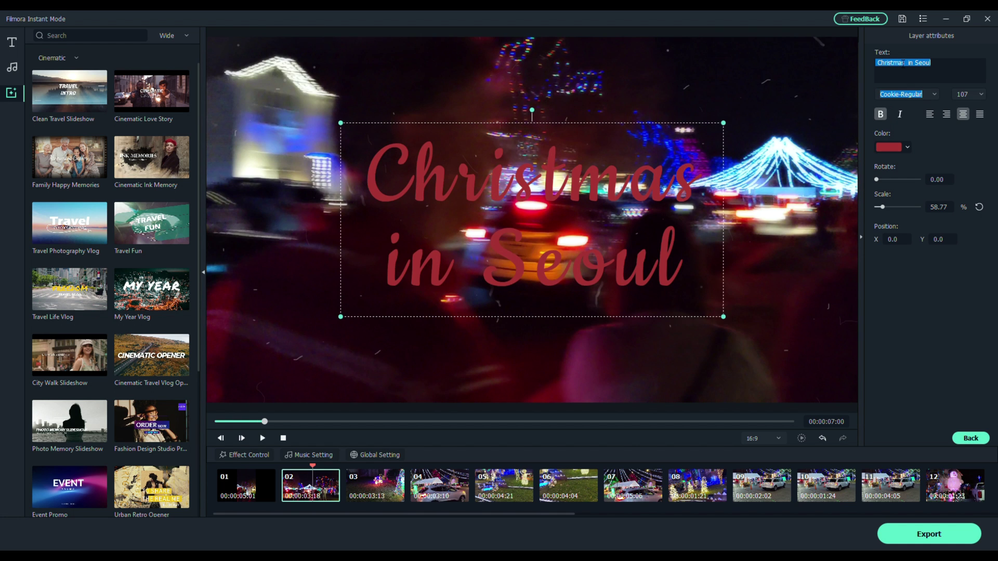
left_click(972, 438)
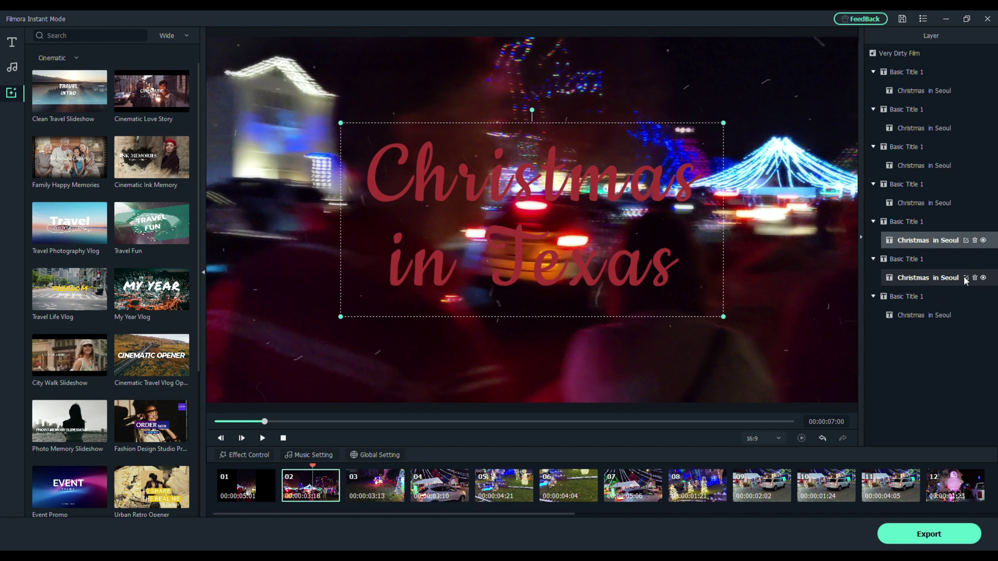
left_click(965, 278)
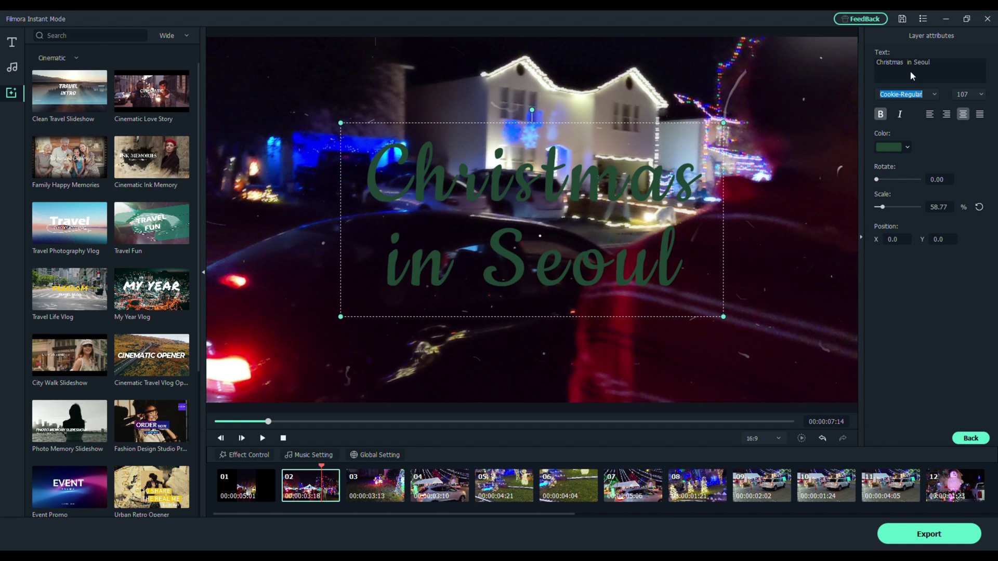
triple_click(918, 62)
key("ctrl+v")
left_click(970, 438)
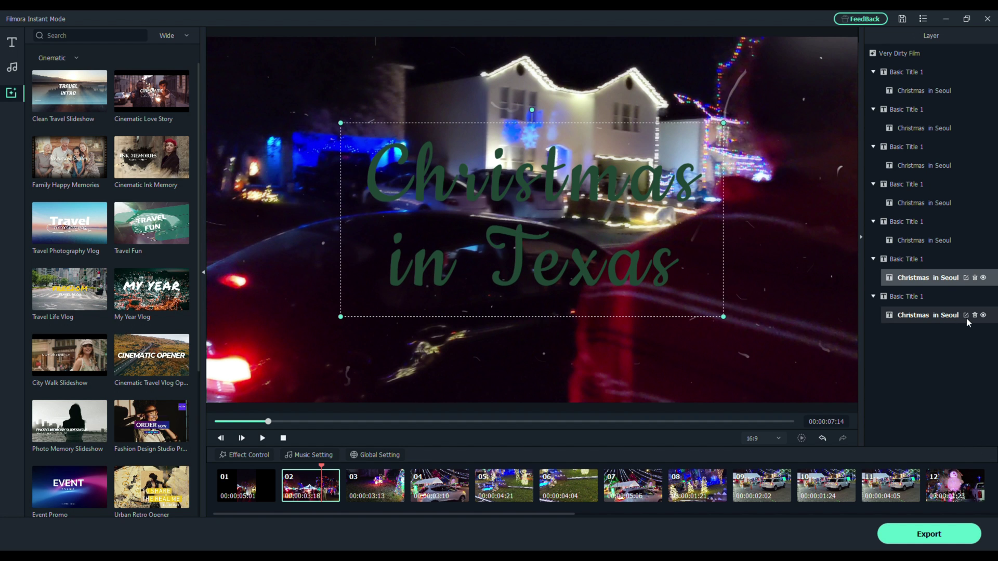
left_click(966, 316)
triple_click(938, 67)
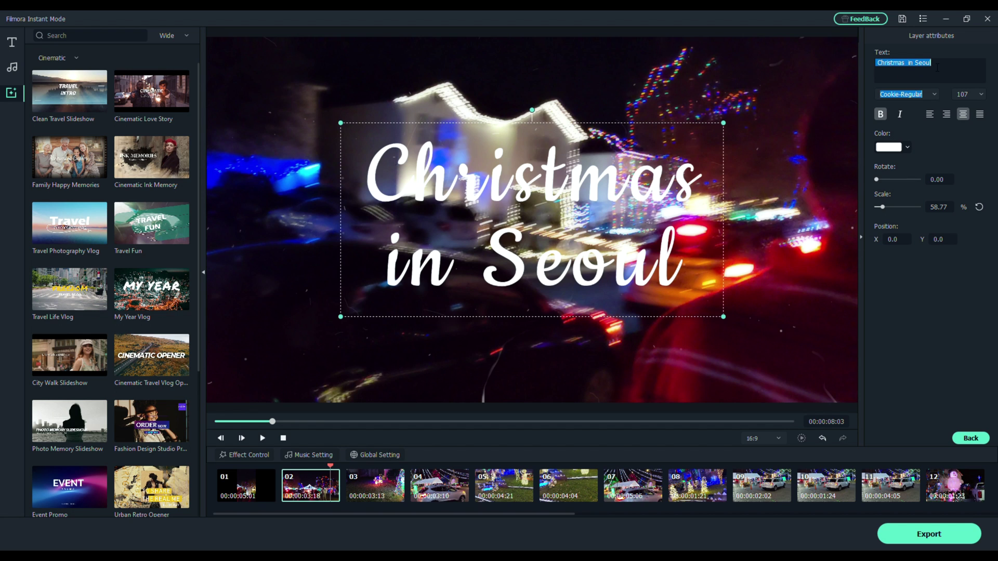
key("ctrl+v")
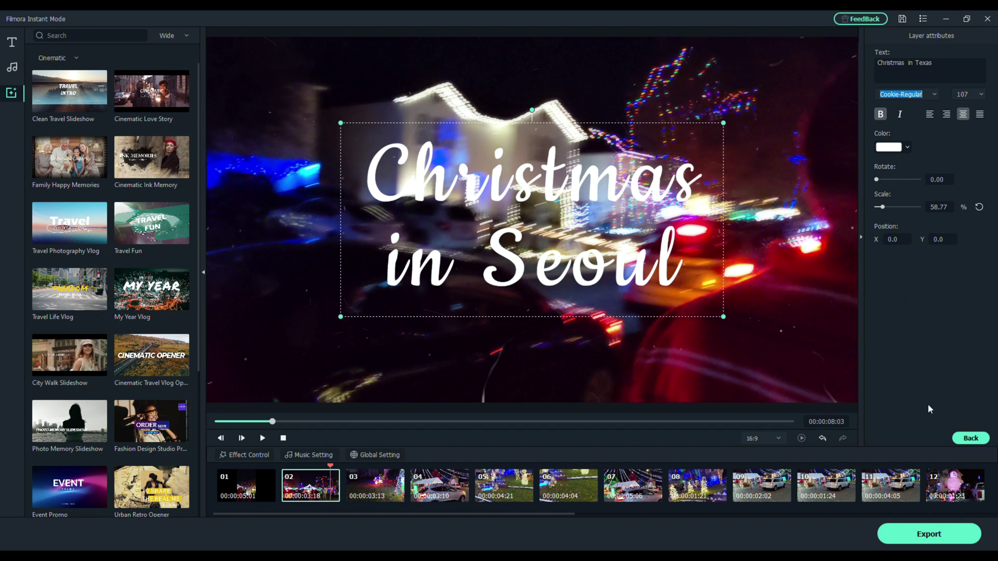
left_click(970, 438)
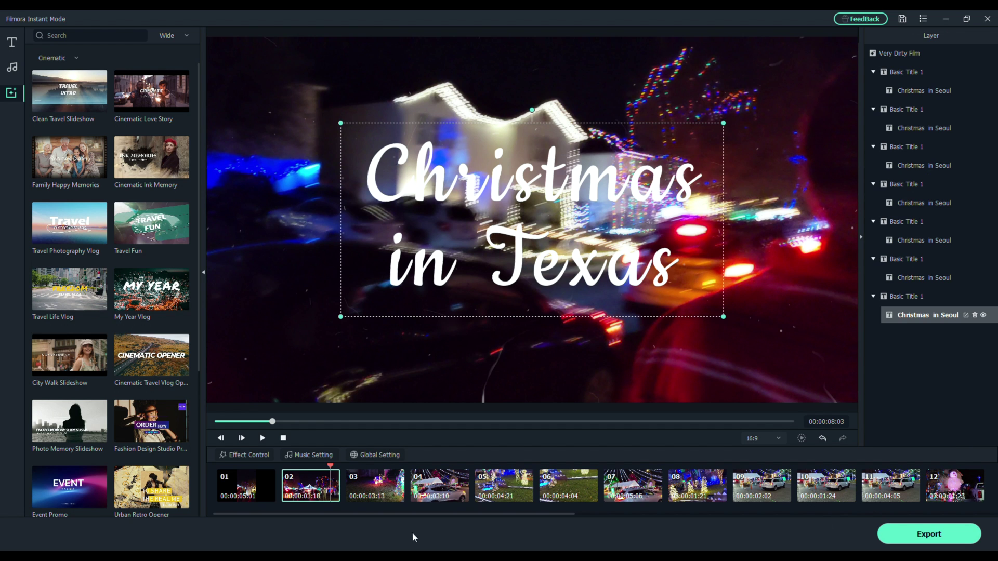
- Replay to clip 03 and change its 'my christmas 2020' title to 'my christmas 2021'
left_click_drag(272, 422, 238, 422)
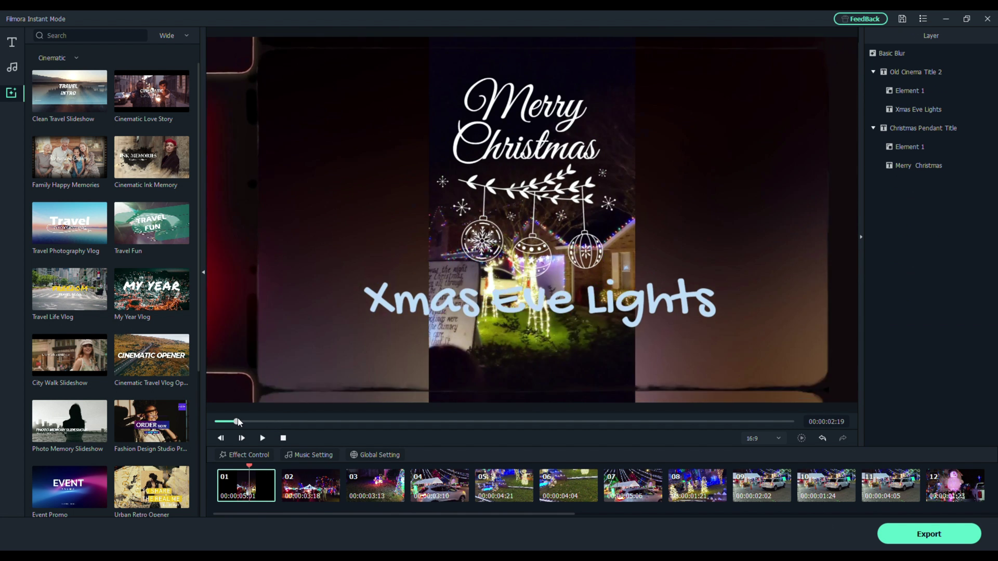
left_click(262, 439)
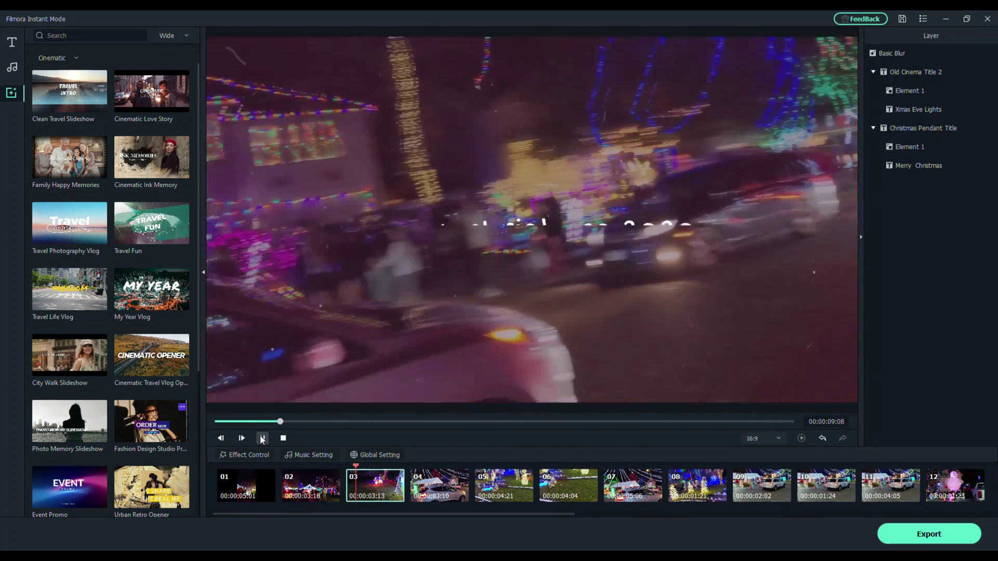
left_click(262, 438)
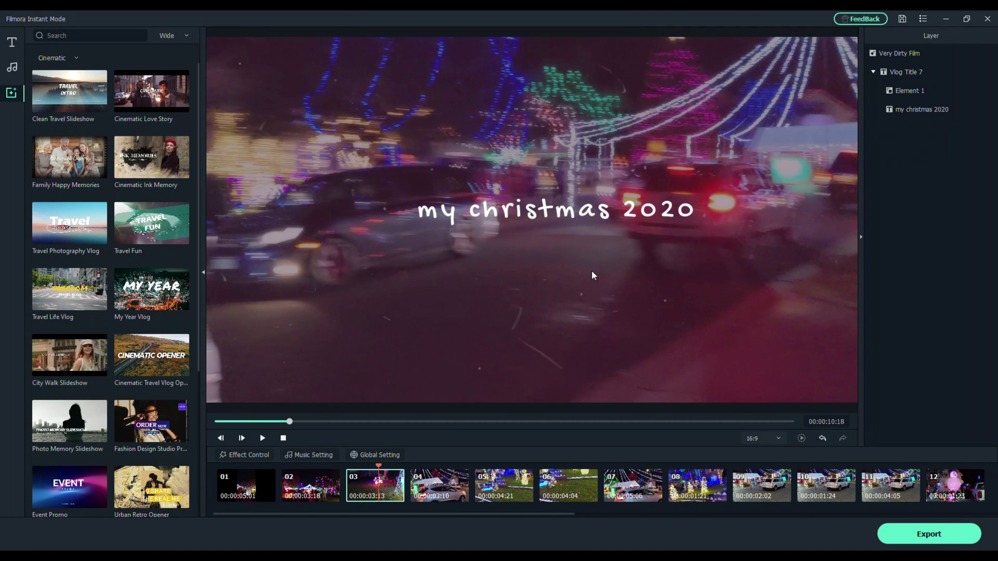
mouse_move(942, 113)
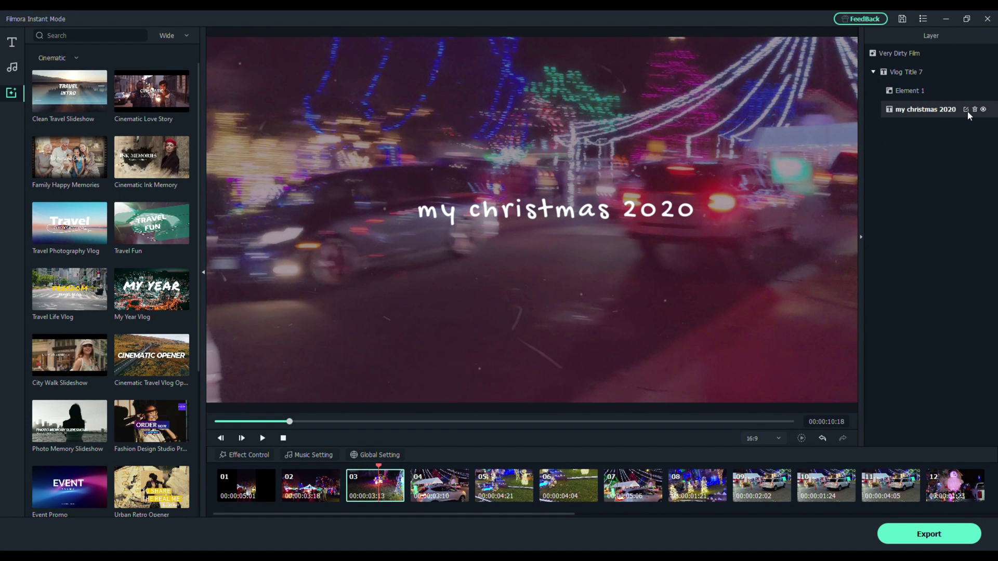
left_click(967, 109)
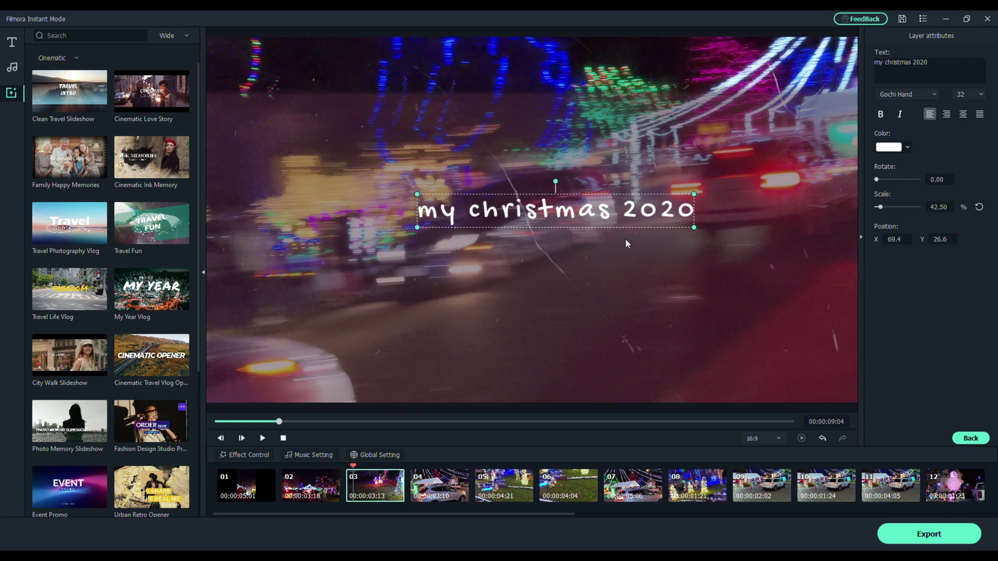
left_click(932, 61)
left_click(936, 64)
left_click(971, 439)
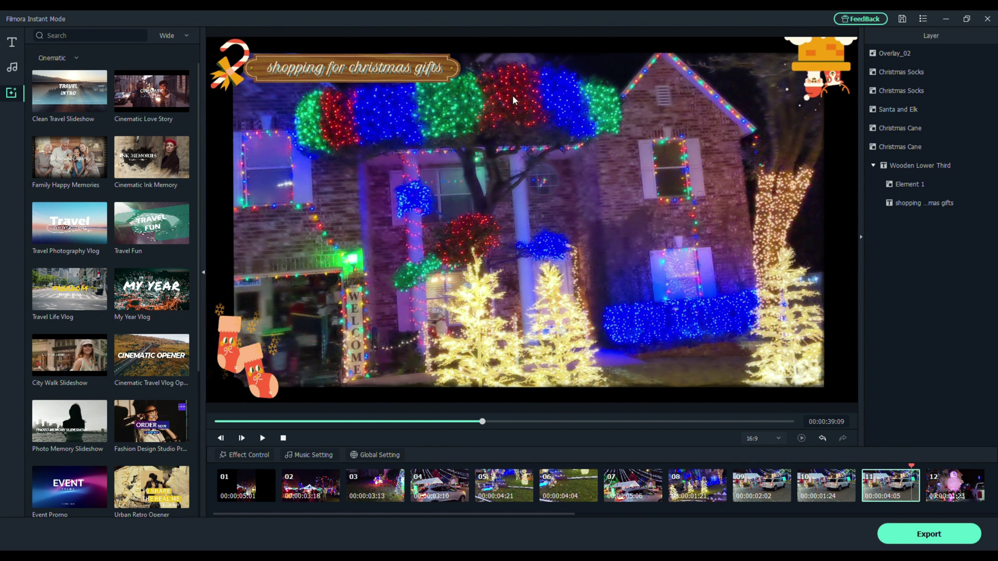
- Retitle clip 11's wooden lower-third from 'shopping for christmas gifts' to 'Beautiful Lights'
mouse_move(946, 205)
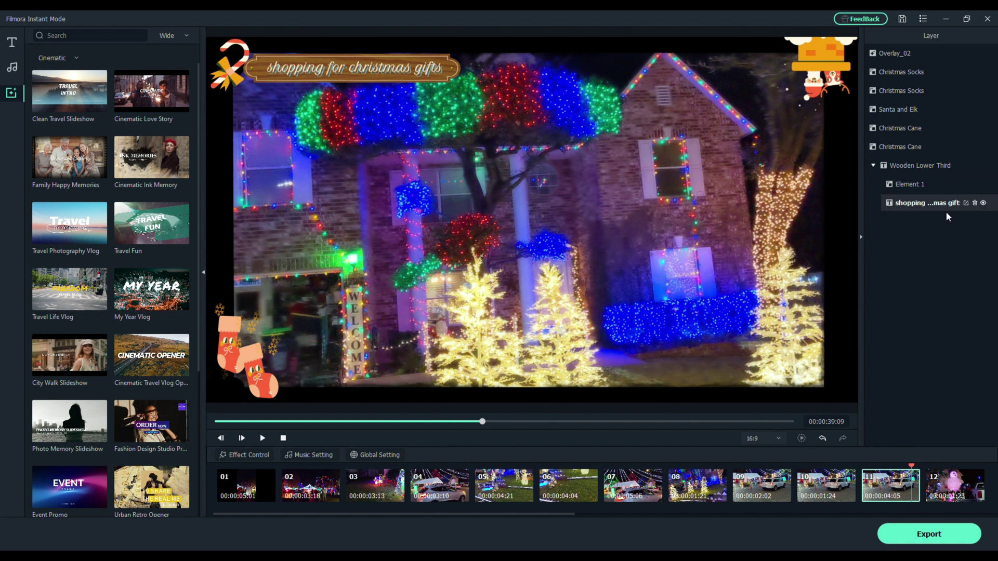
left_click(966, 202)
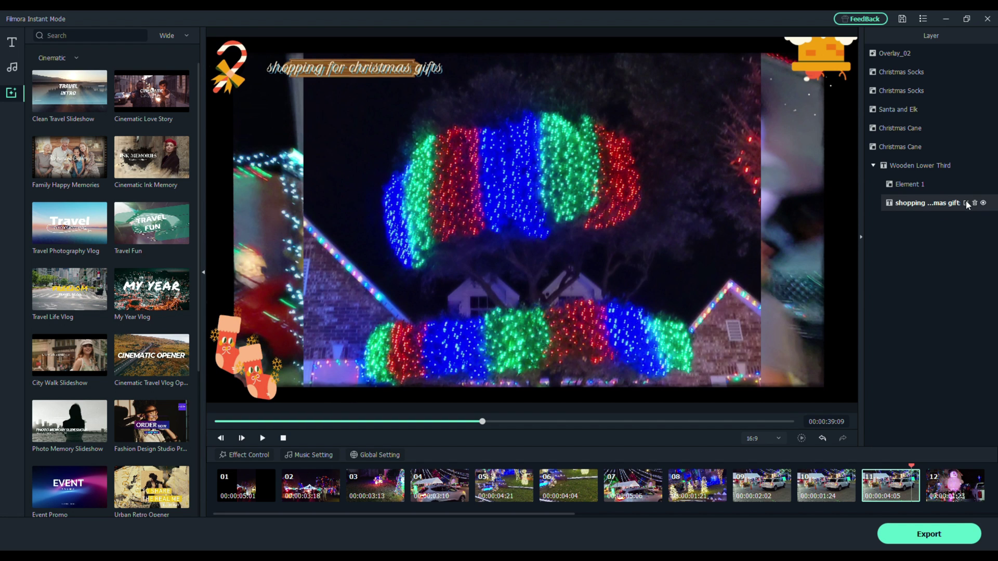
left_click(956, 61)
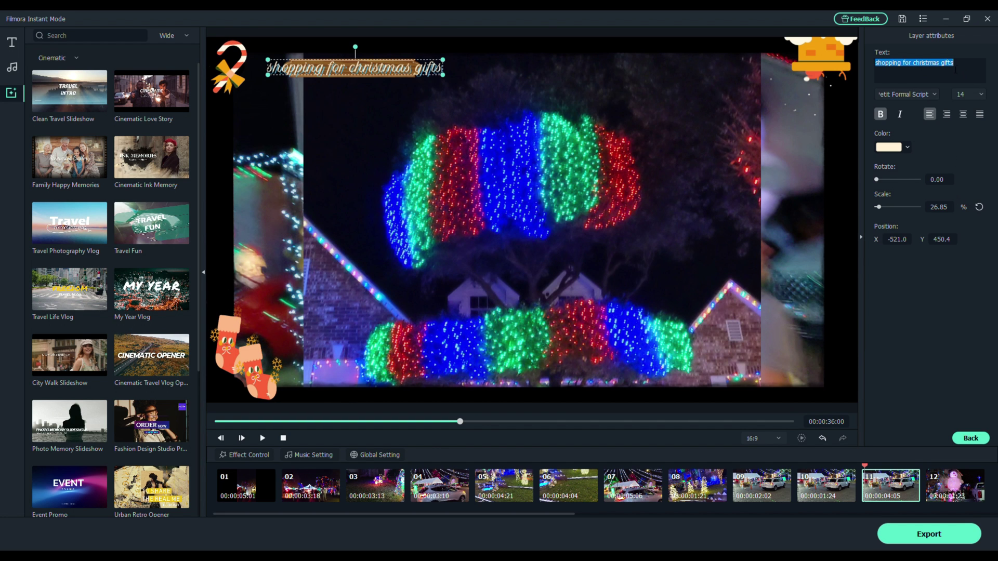
type("Beau")
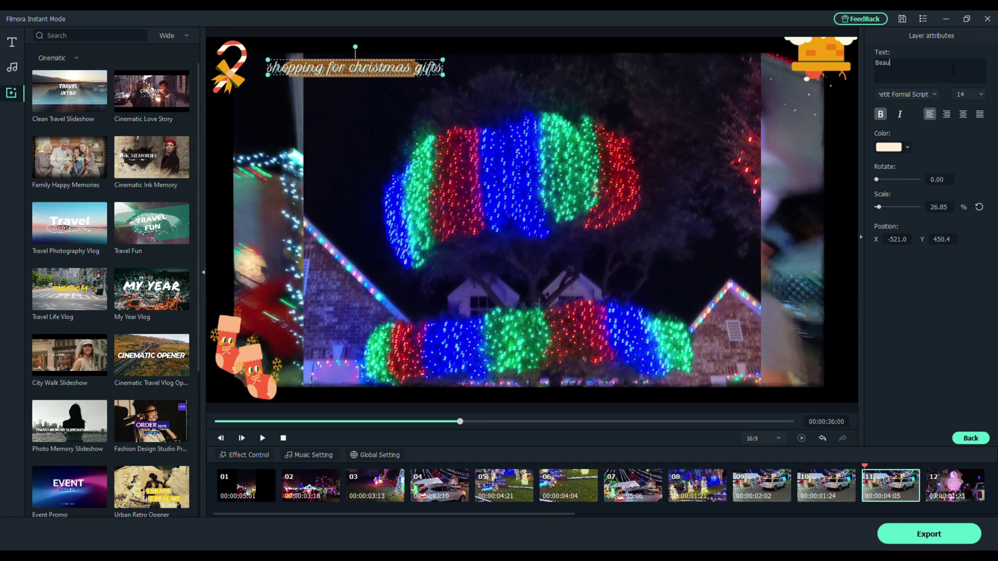
type("tiful Lights")
left_click(971, 439)
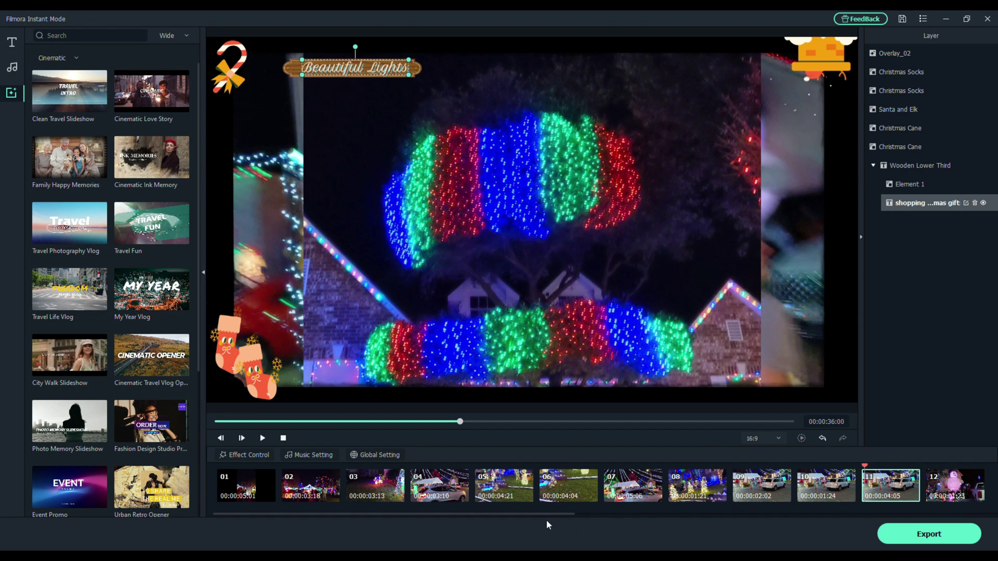
- Move to clip 17 and hide its 'Prepare gifts' title, keeping the doodle decorations
left_click_drag(545, 513, 824, 512)
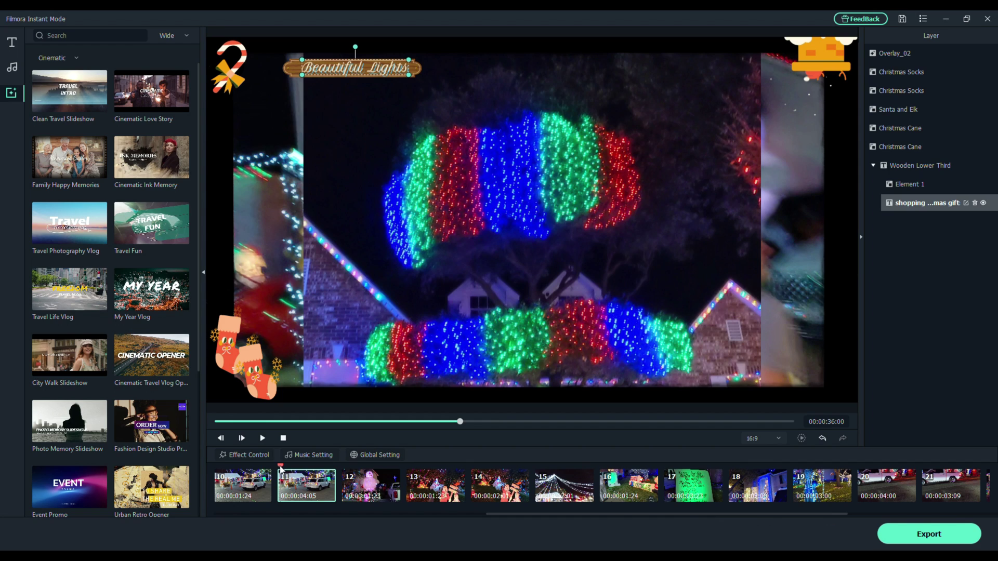
mouse_move(314, 467)
left_mouse_down()
mouse_move(722, 457)
mouse_move(697, 450)
left_mouse_up()
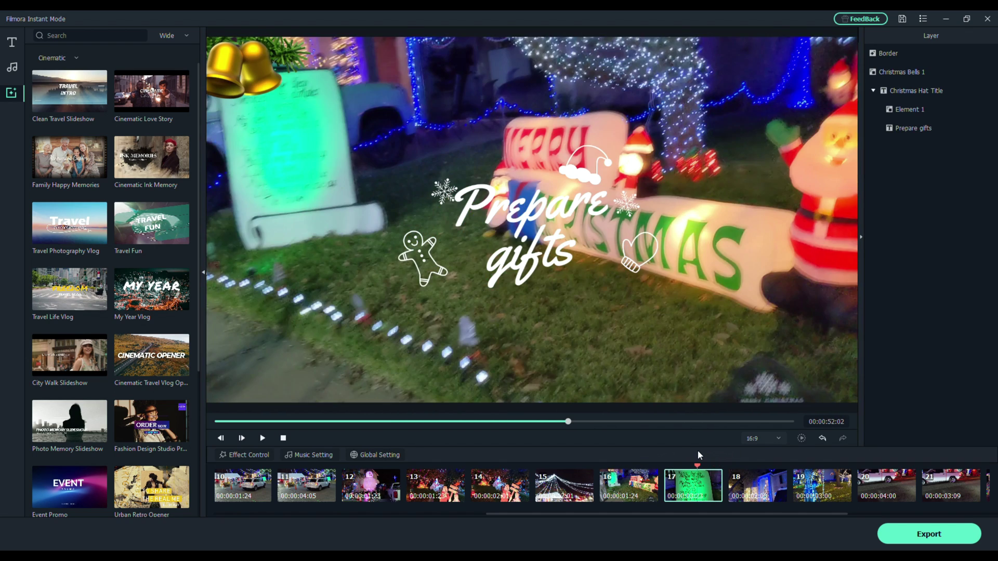
mouse_move(977, 131)
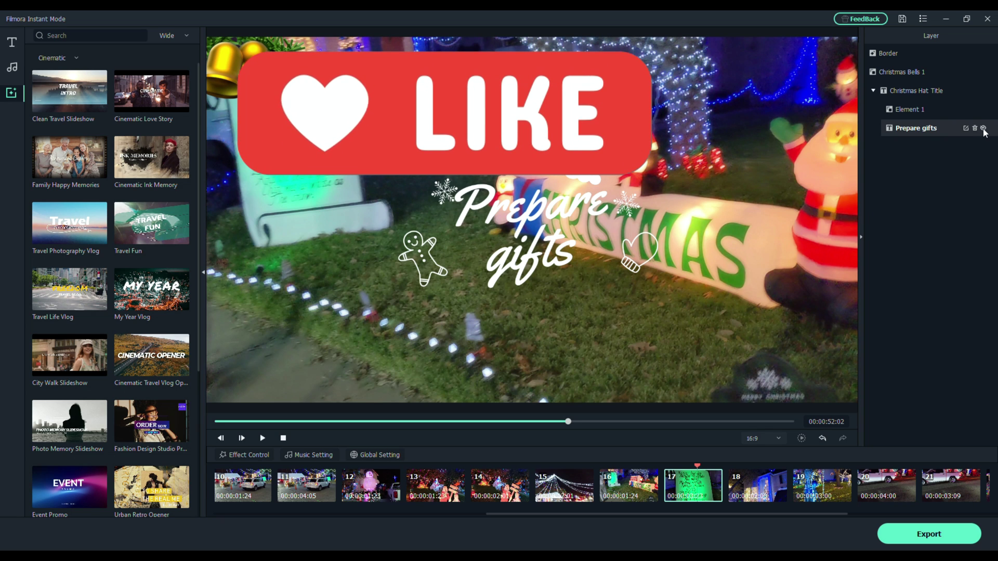
left_click(984, 128)
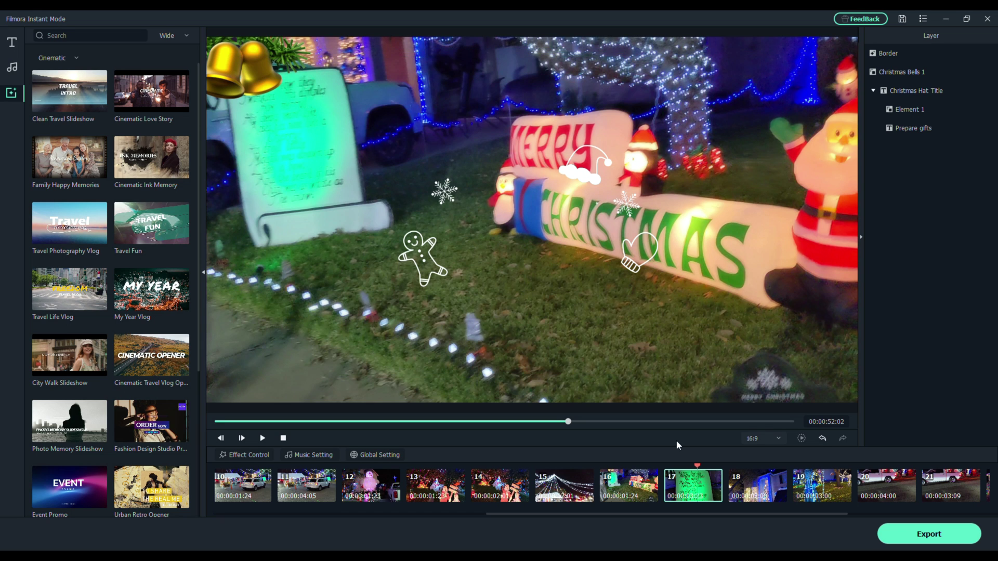
mouse_move(698, 465)
left_mouse_down()
mouse_move(976, 470)
mouse_move(825, 472)
mouse_move(879, 471)
left_mouse_up()
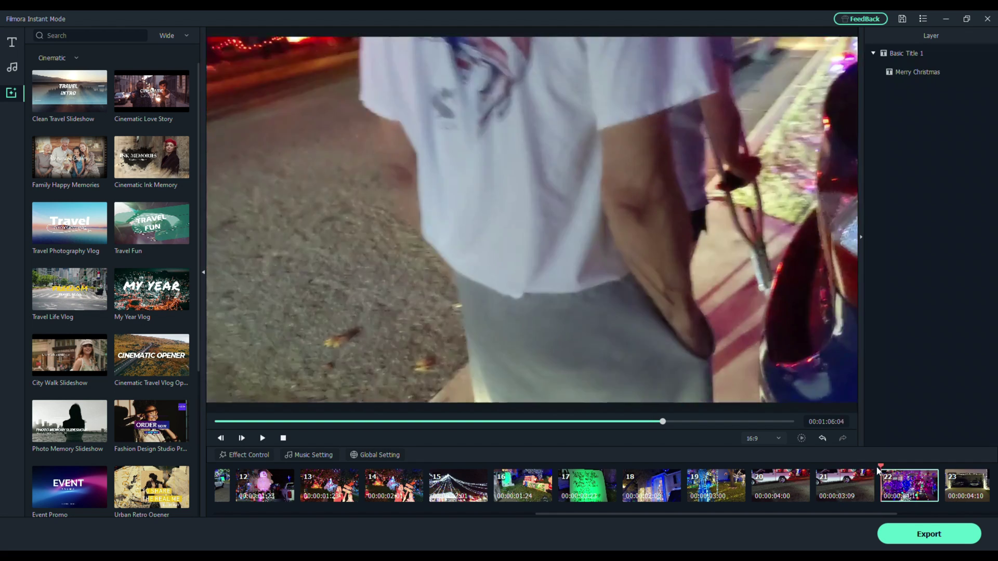
- Select clip 21, the 00:00:03:09 blue-car night shot with no effects
left_click(844, 500)
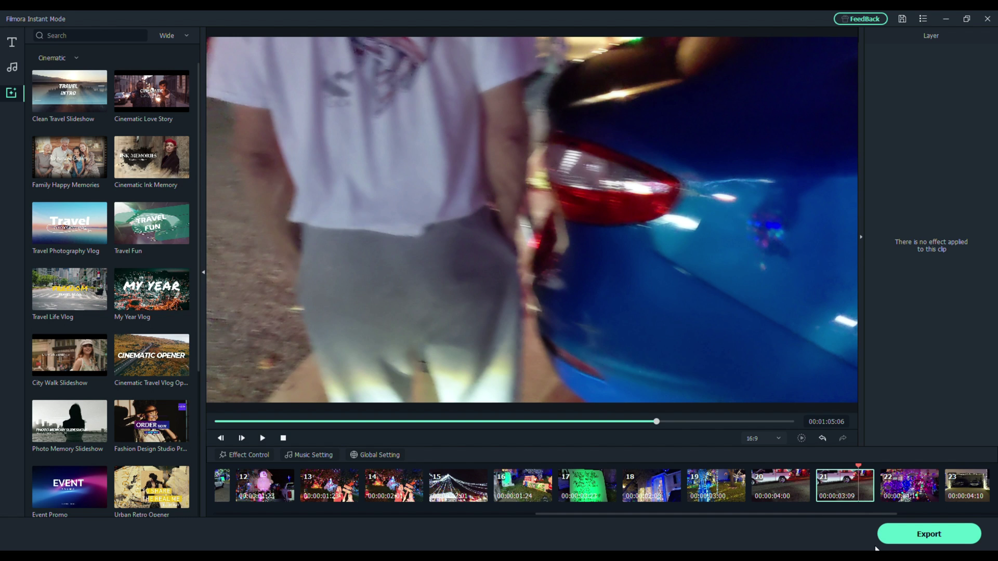
- Delete the blue-car clip 21 and scrub back into clip 23
key("Delete")
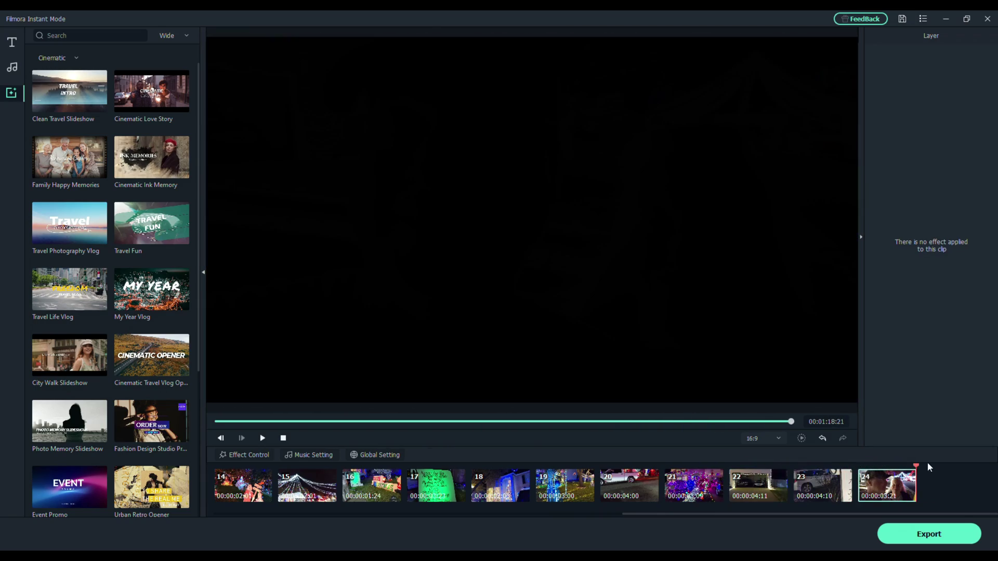
mouse_move(916, 467)
left_mouse_down()
mouse_move(847, 468)
mouse_move(879, 466)
left_mouse_up()
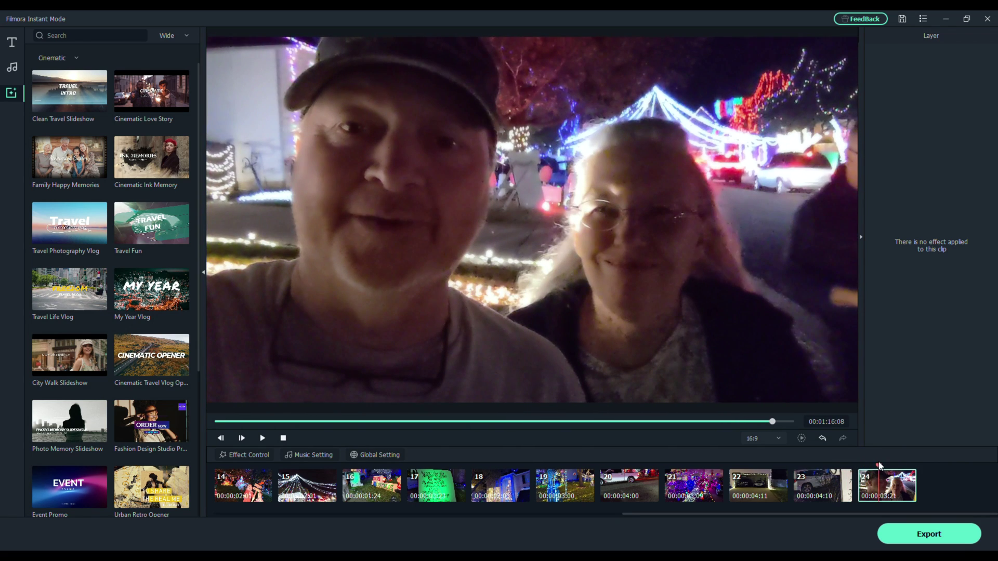
mouse_move(908, 507)
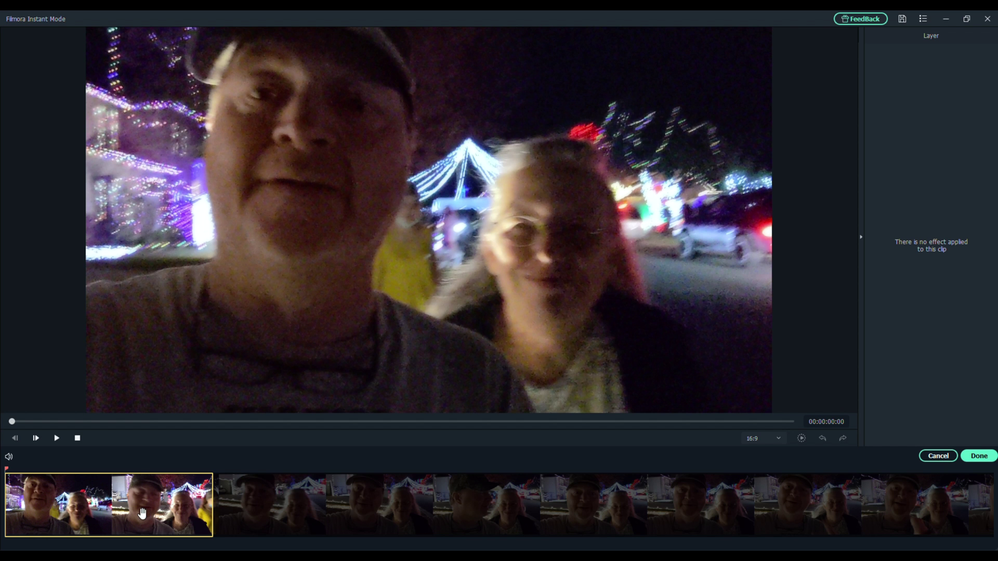
- Lengthen the final selfie clip's kept section to about five seconds and play the ending
mouse_move(145, 514)
left_mouse_down()
mouse_move(188, 513)
mouse_move(143, 513)
left_mouse_up()
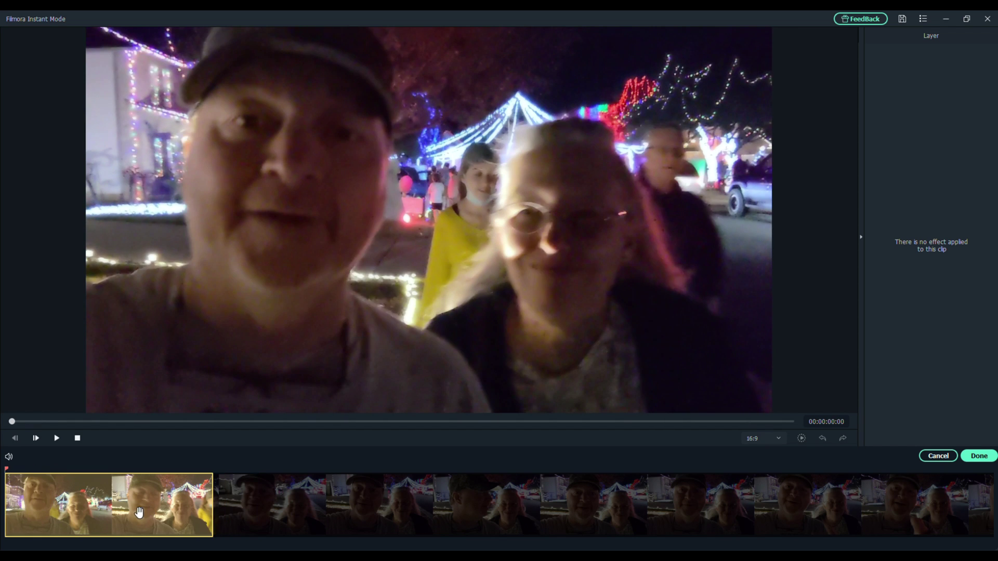
left_click_drag(219, 508, 269, 502)
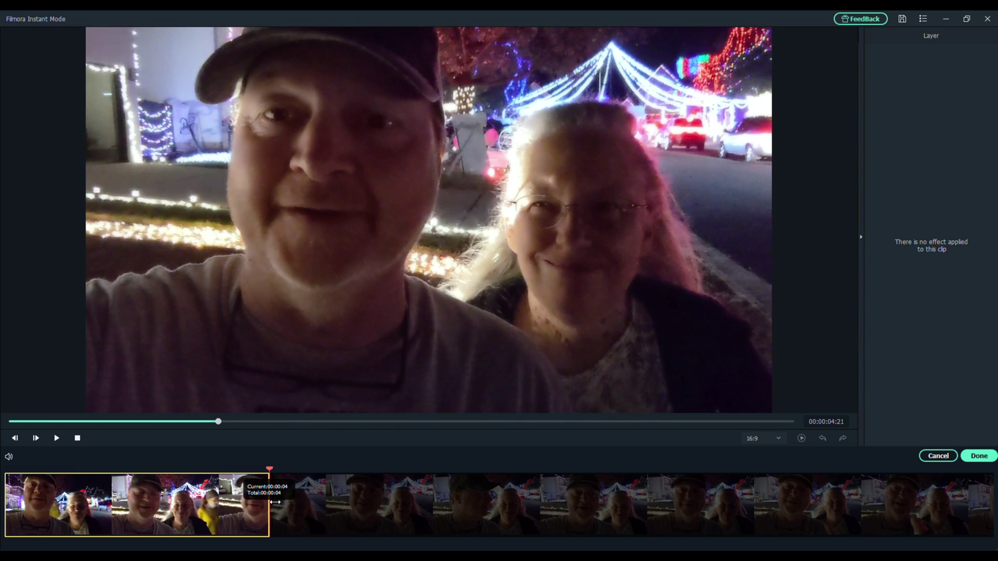
left_click(978, 455)
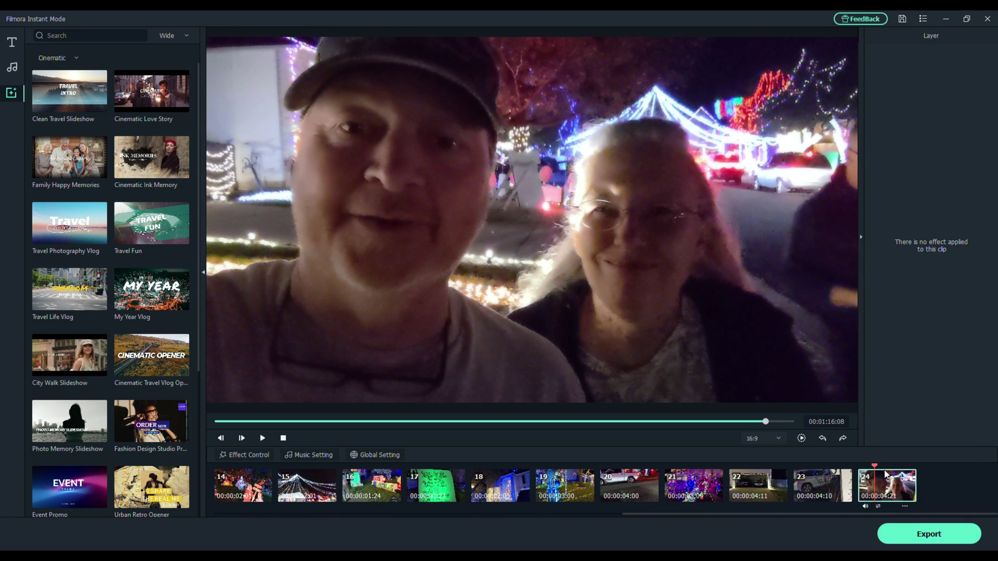
left_click(839, 476)
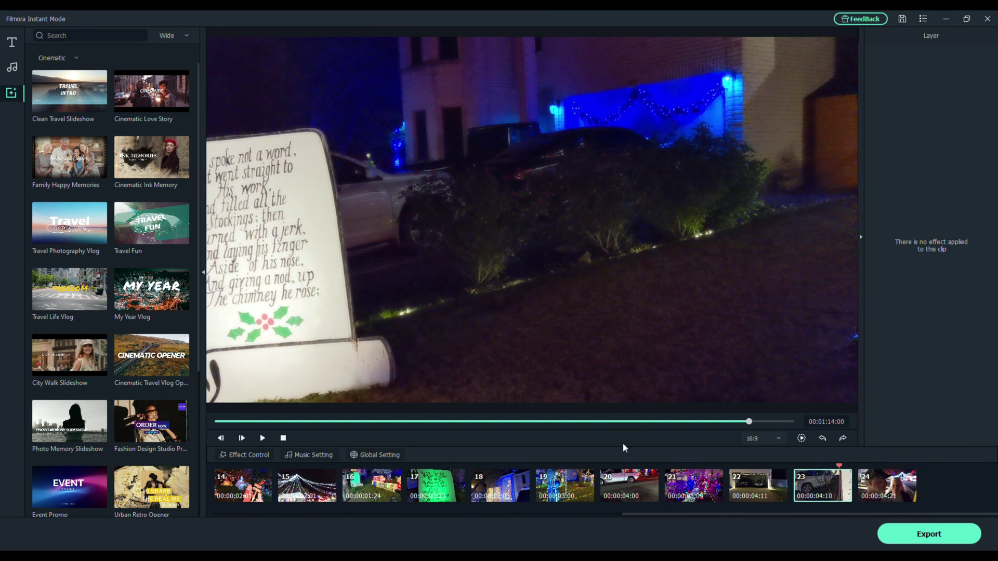
left_click(263, 438)
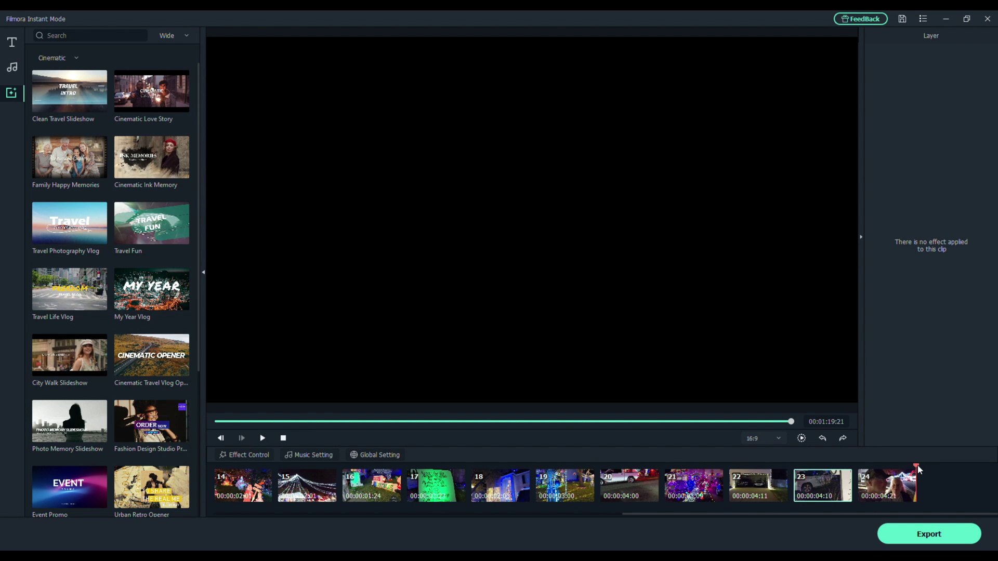
- Drag the playhead back into clip 24 to preview the Beautiful Lights title near 00:00:38
left_click_drag(917, 467, 205, 463)
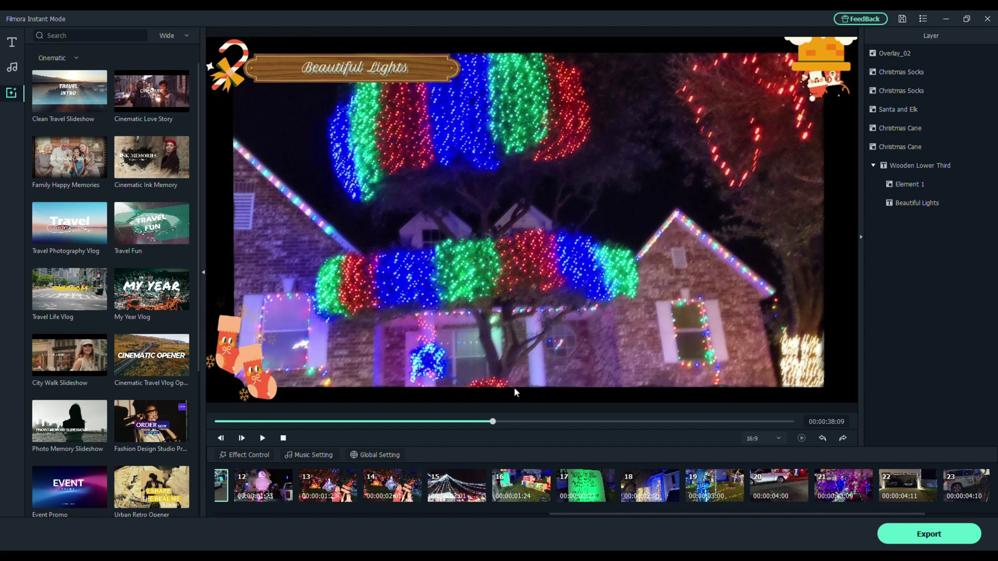
left_click(584, 422)
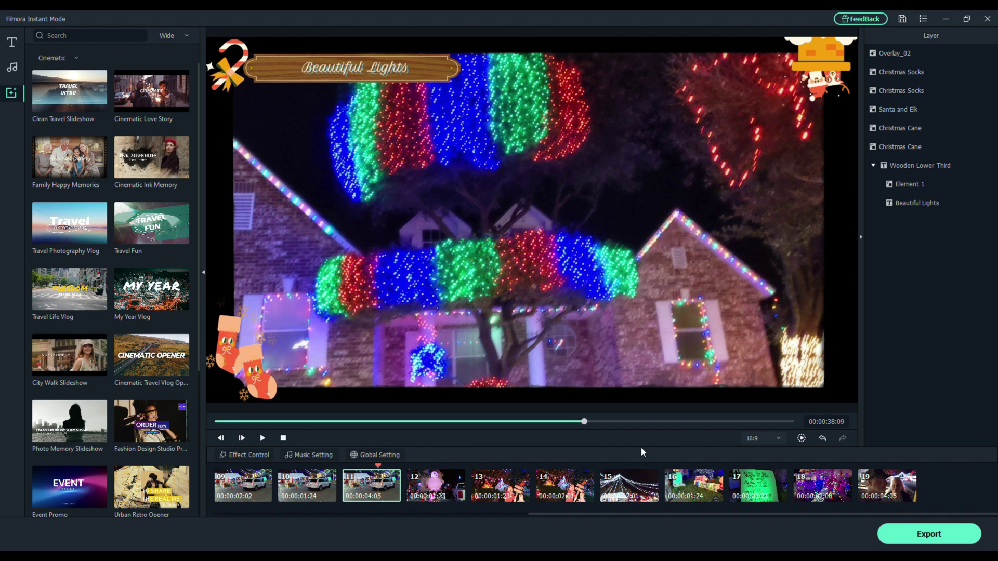
left_click(585, 421)
left_click_drag(585, 422, 218, 421)
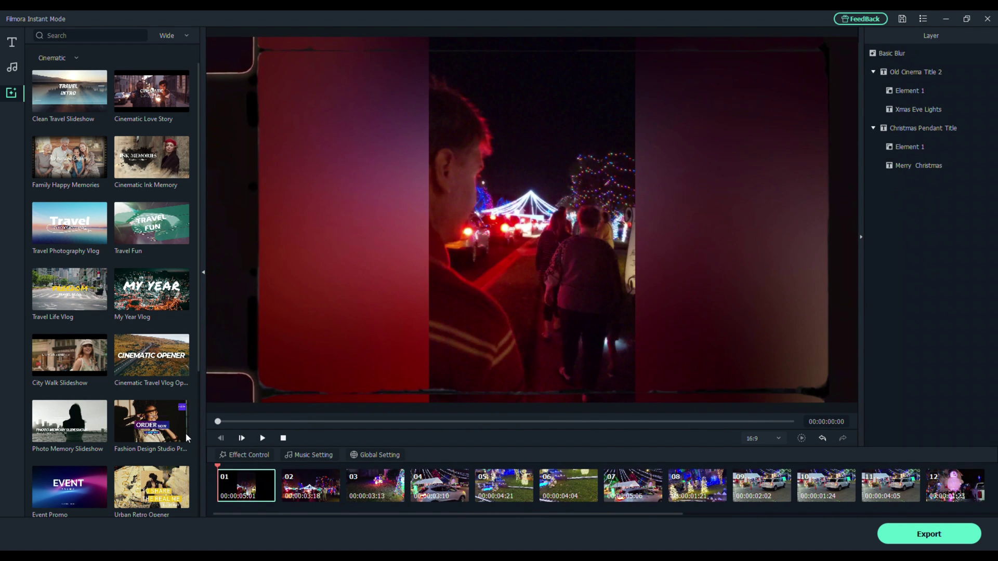
left_click(264, 439)
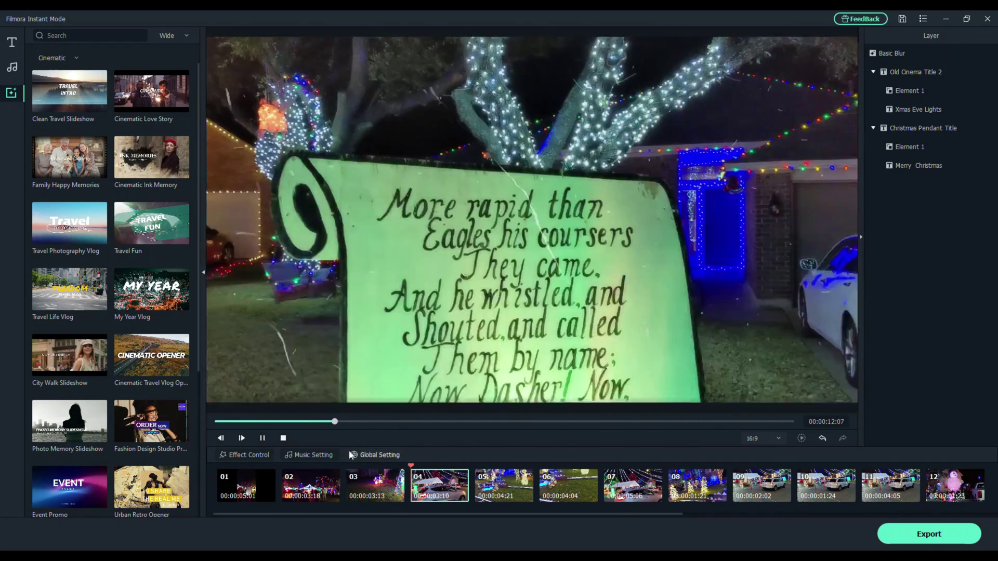
left_click(266, 438)
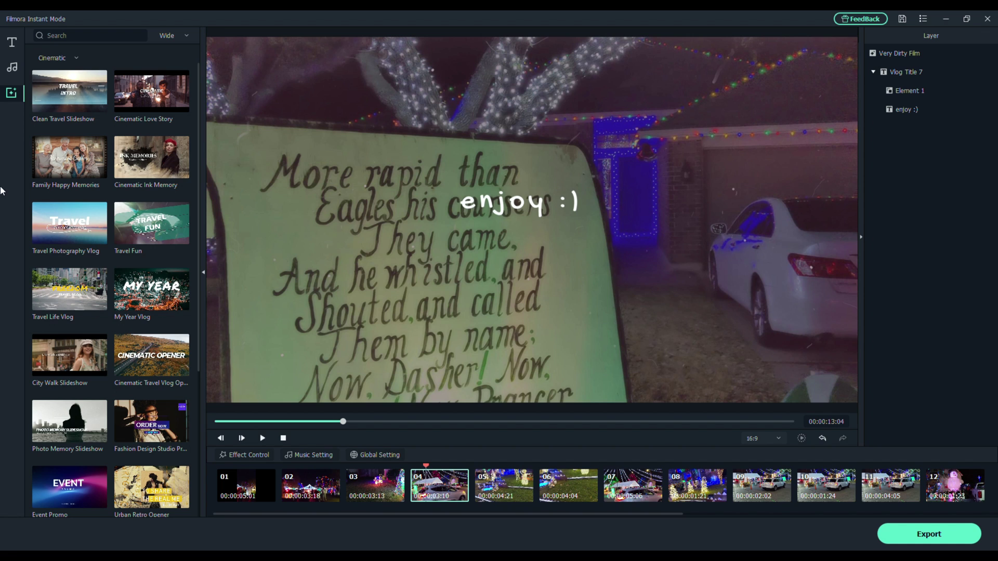
left_click(13, 70)
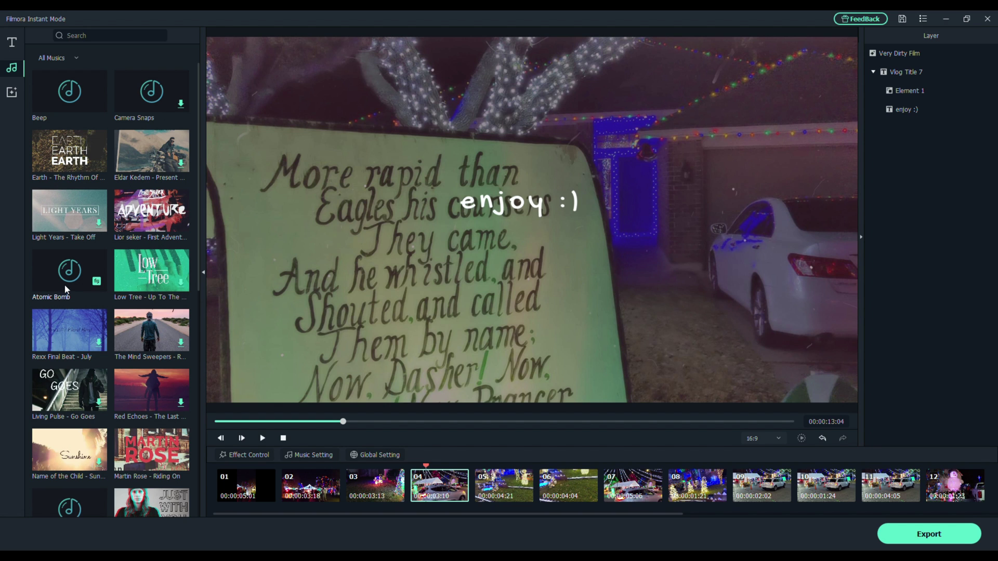
left_click(12, 46)
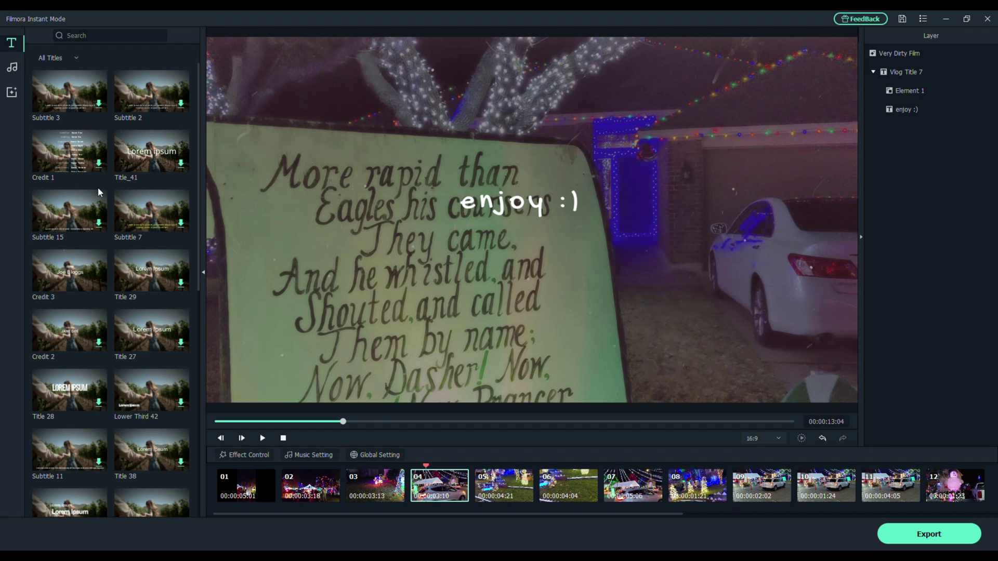
scroll(115, 291, "down", 2)
scroll(120, 330, "up", 2)
left_click(11, 94)
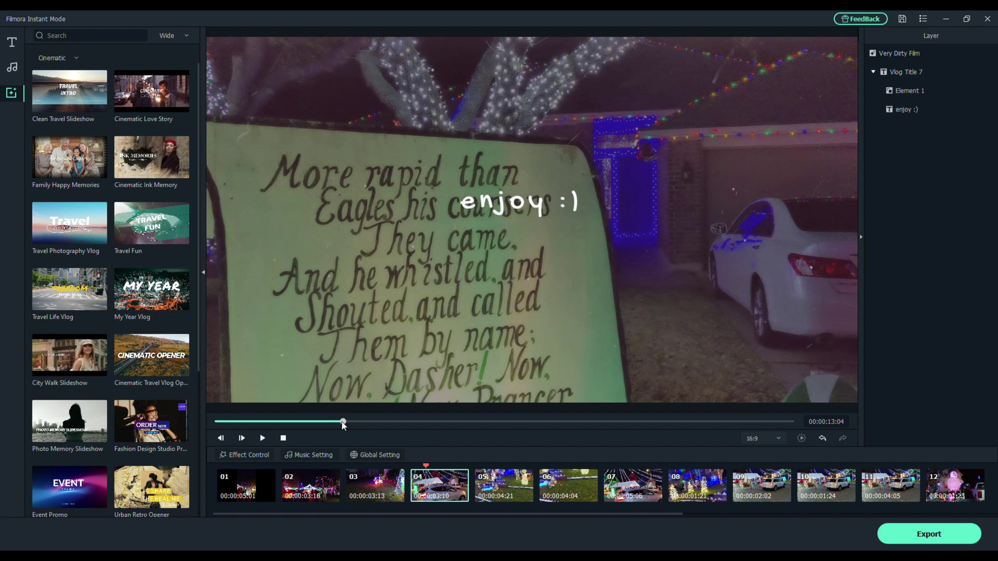
- Rewind the Cinematic Opener preview to its beginning
left_click_drag(343, 424, 199, 419)
mouse_move(142, 437)
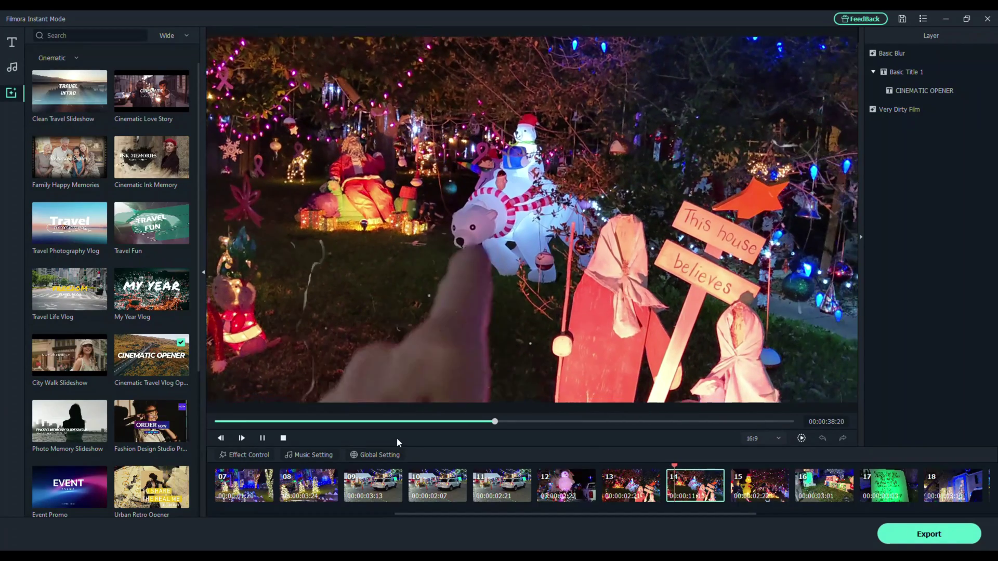
- Pause on the Subscribe sticker, then apply YouTube Channel Opener from All Templates
left_click(262, 439)
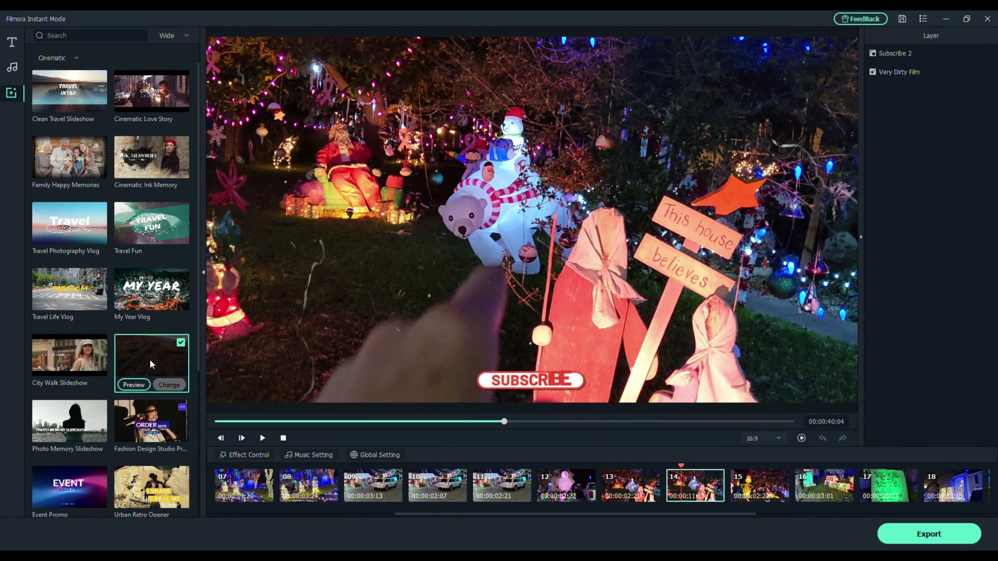
left_click(76, 58)
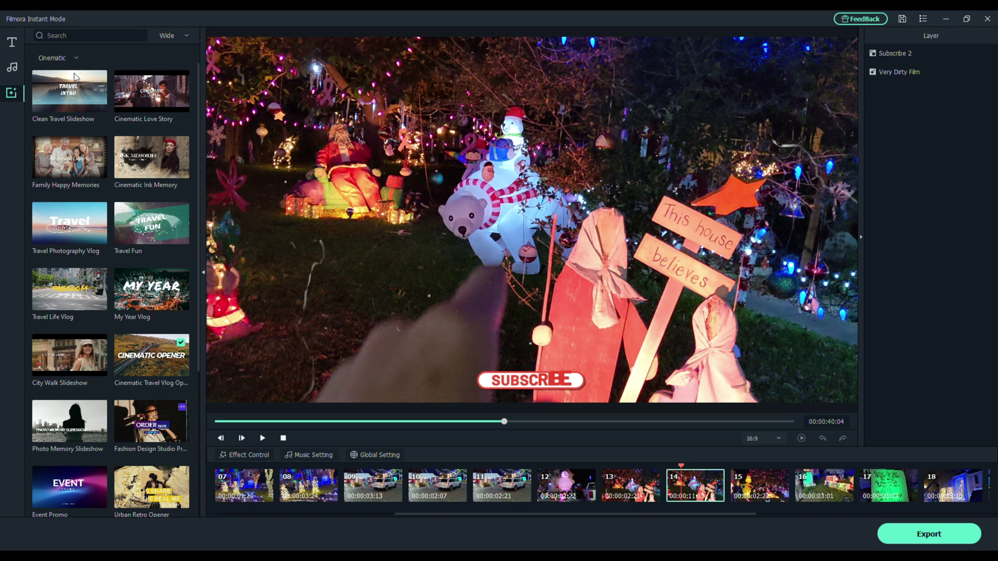
left_click(73, 78)
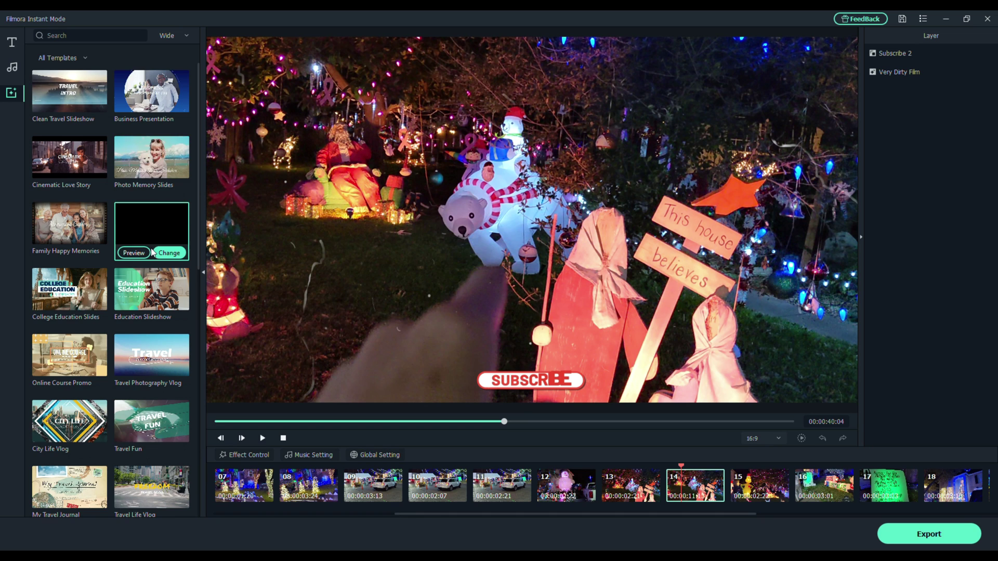
scroll(142, 359, "down", 10)
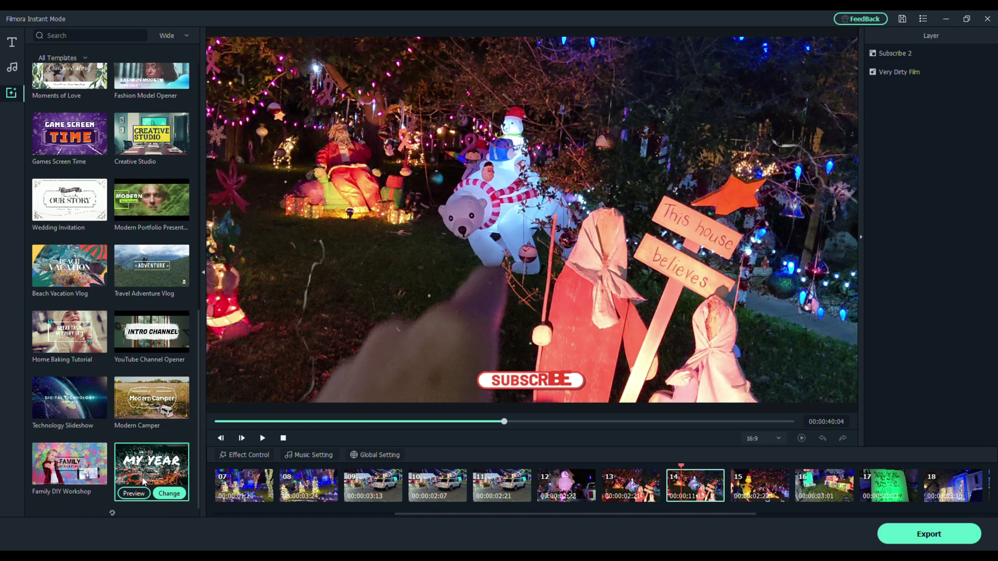
mouse_move(99, 428)
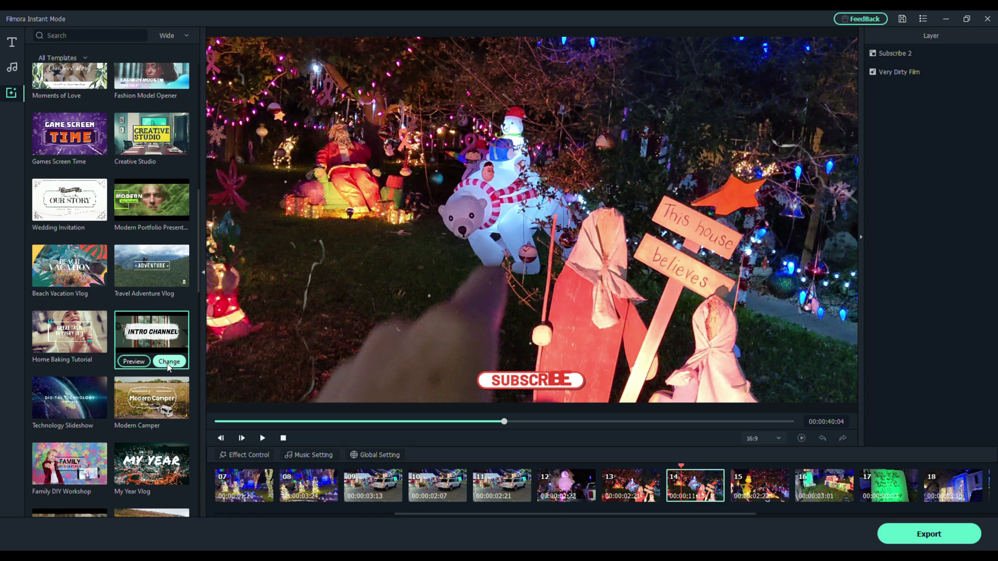
left_click(167, 363)
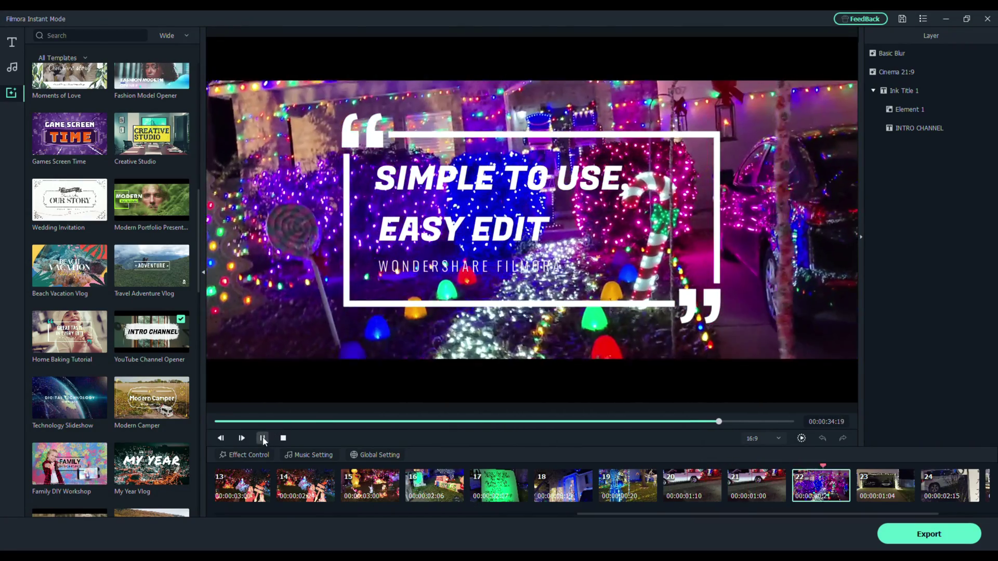
- Pause playback and switch the project aspect ratio to 9:16 portrait
left_click(263, 440)
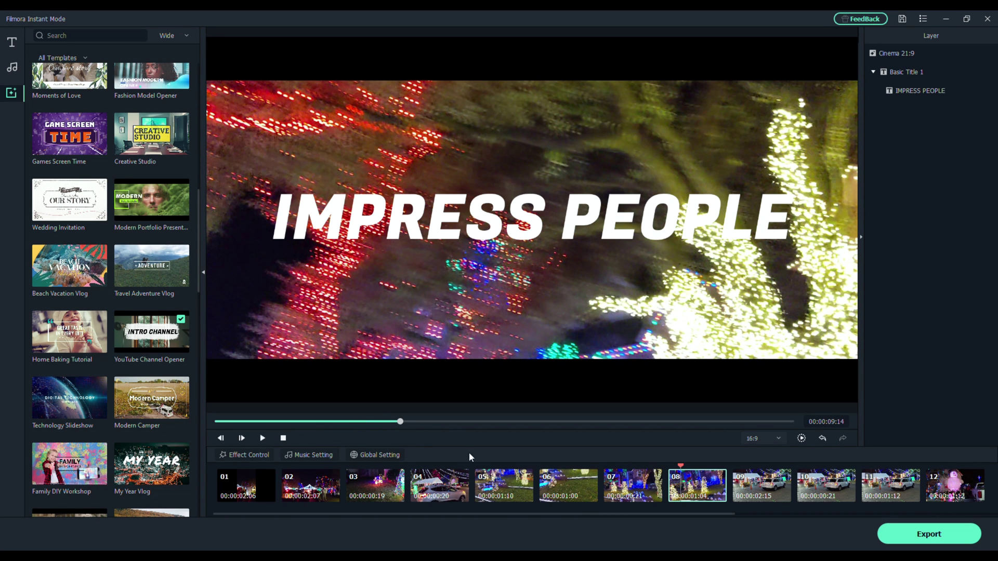
mouse_move(683, 489)
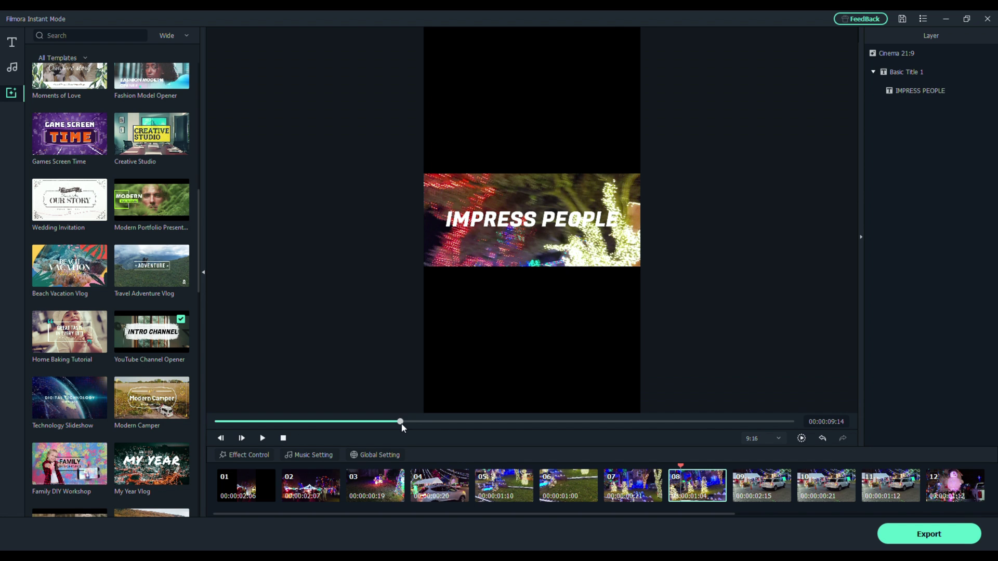
left_click_drag(401, 422, 202, 419)
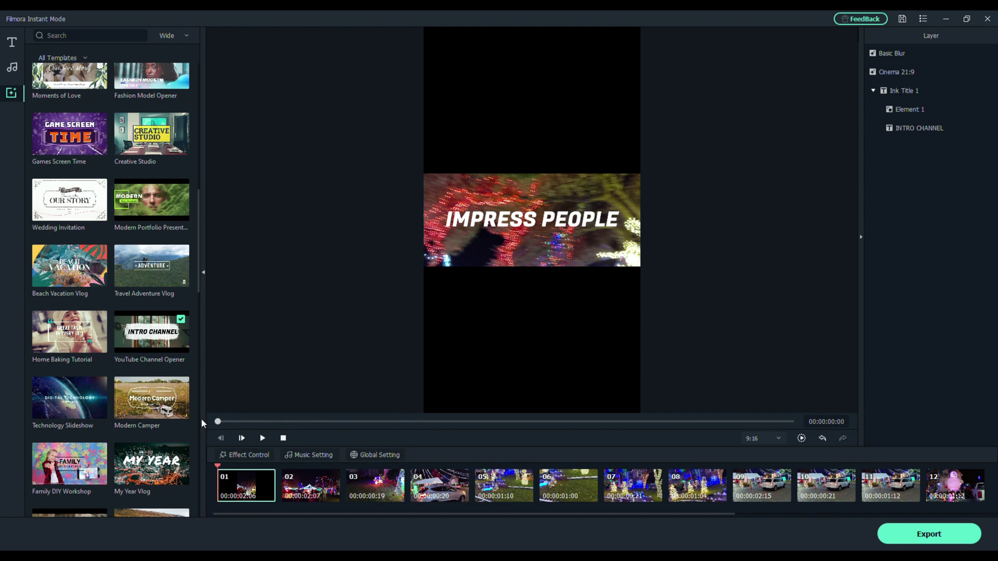
left_click(262, 439)
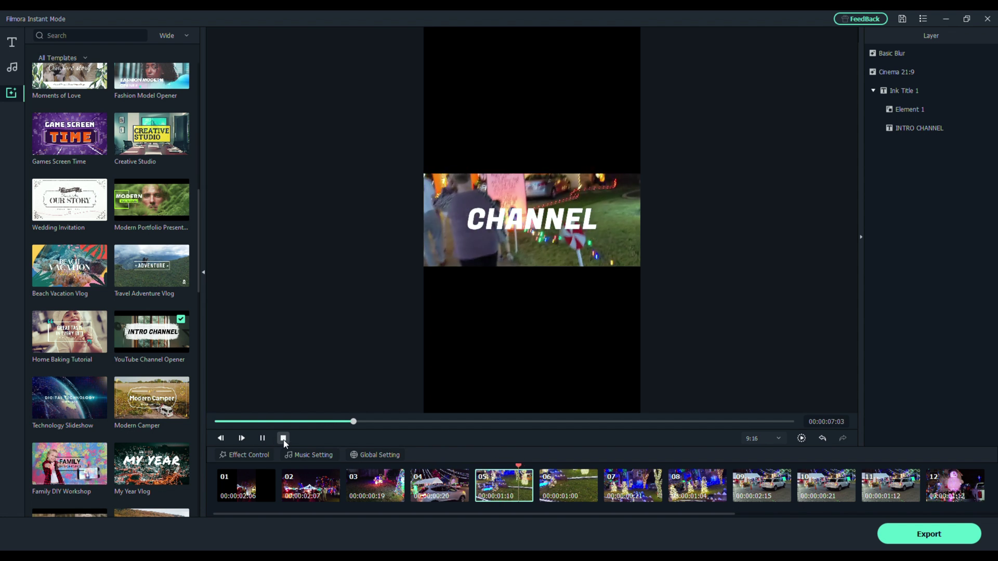
left_click(283, 439)
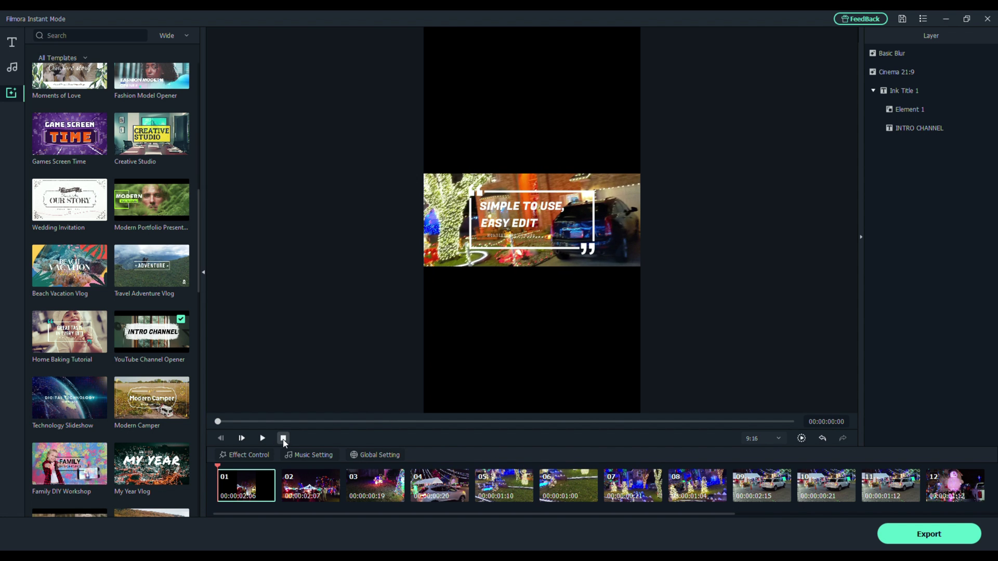